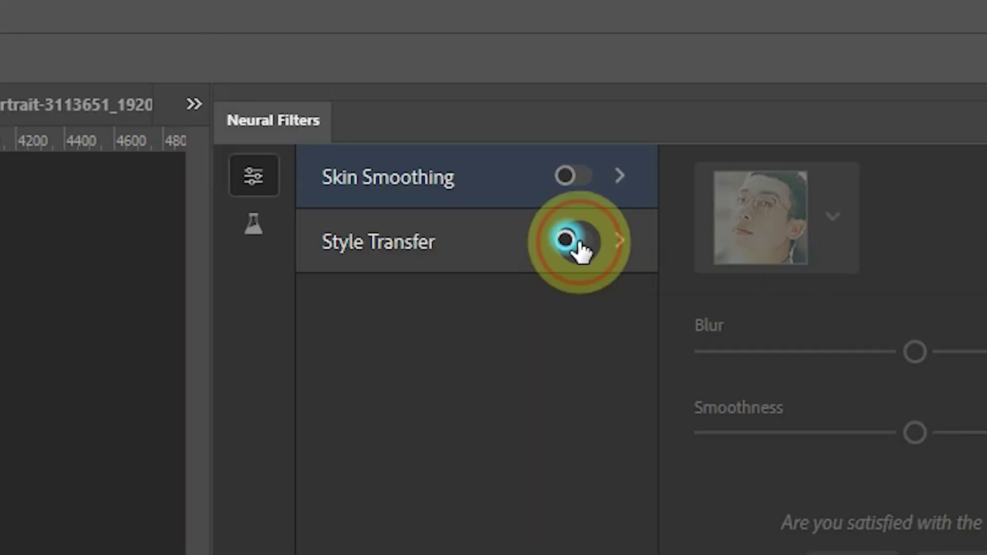
Apply Style Transfer and push Smart Portrait toward happy and surprised expressions.
click(568, 240)
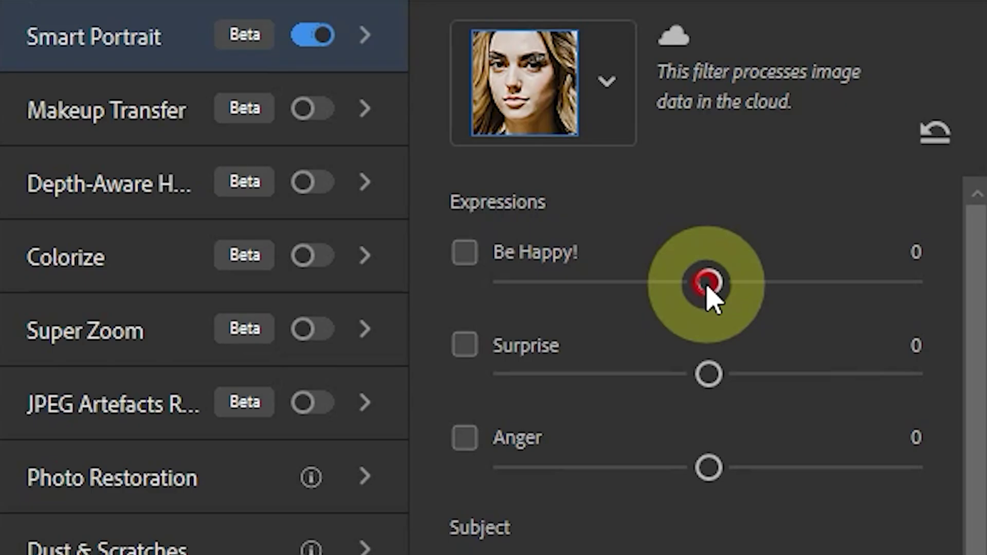
drag(709, 282, 980, 290)
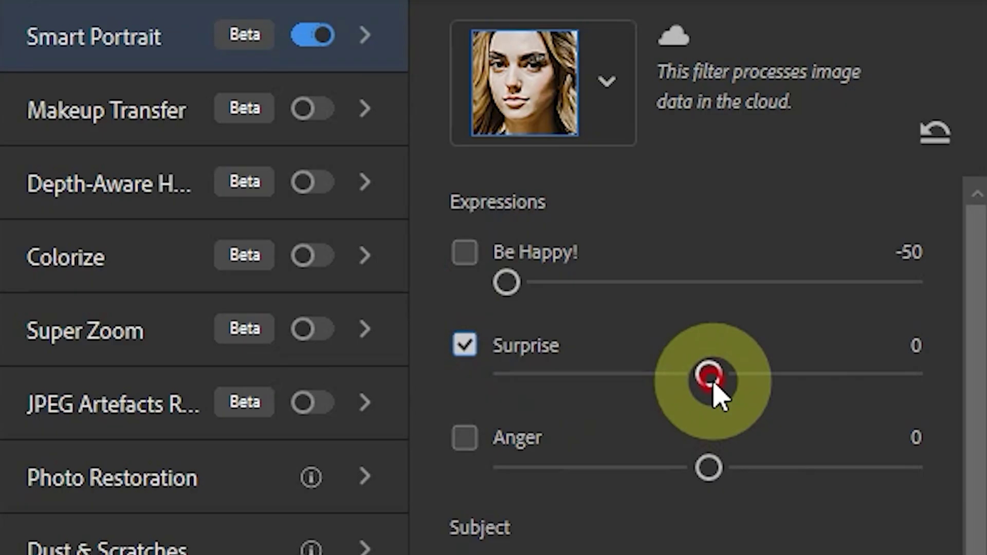
drag(707, 379, 952, 396)
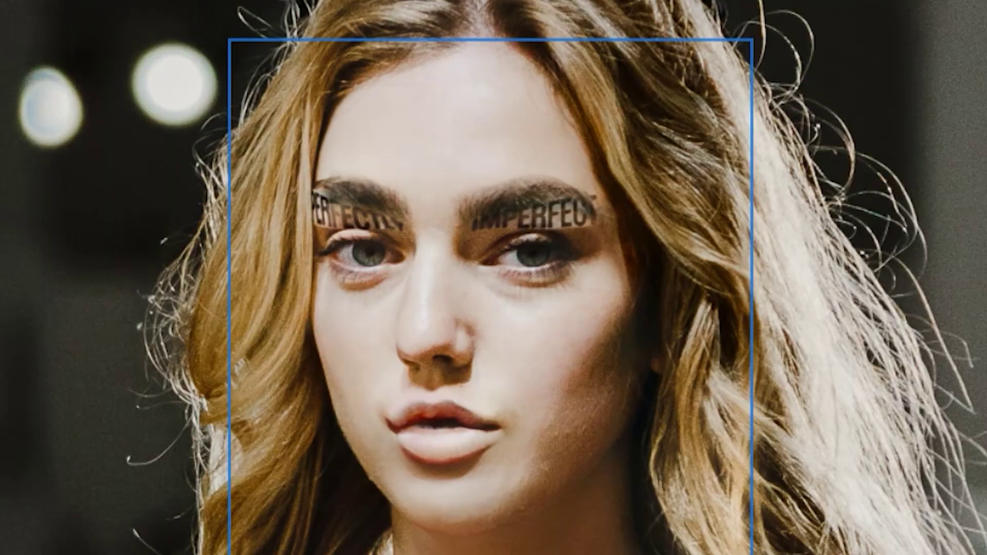
Colorize the black-and-white photo and raise the Skin Smoothing blur strength.
click(629, 222)
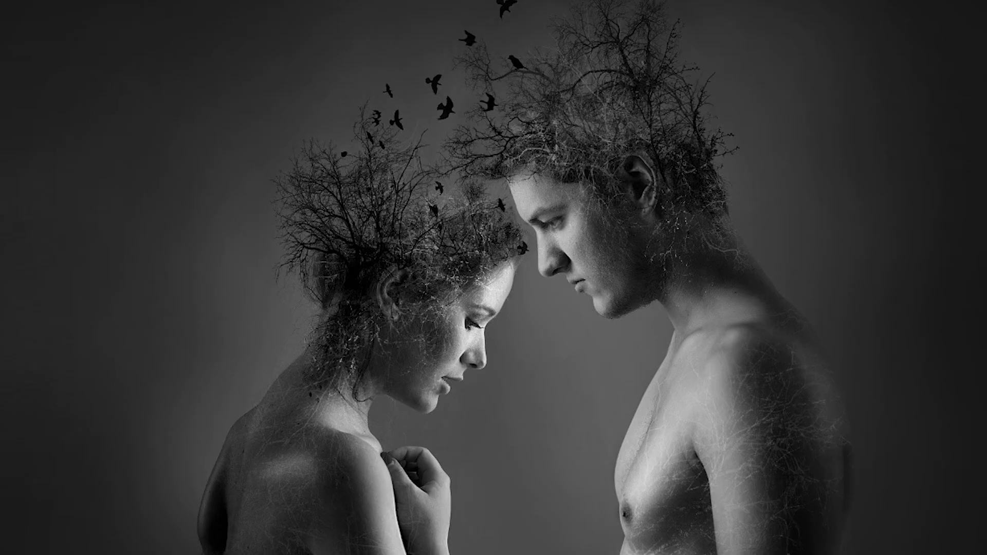
click(635, 234)
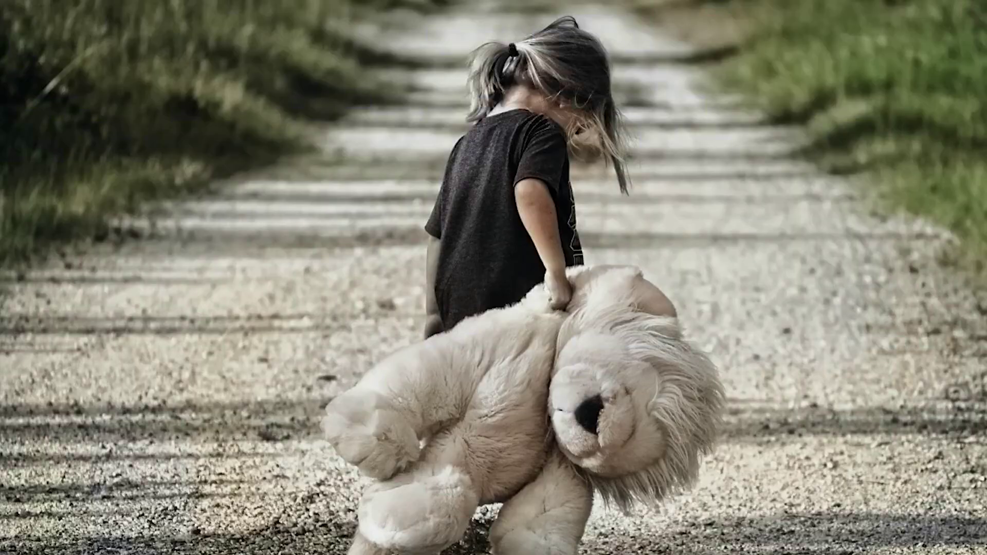
click(629, 224)
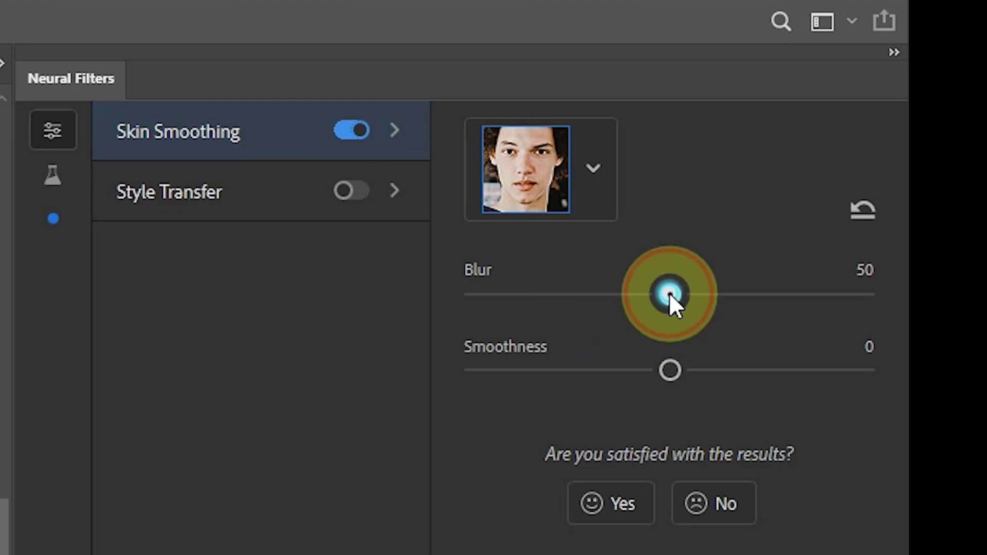
drag(669, 292, 859, 364)
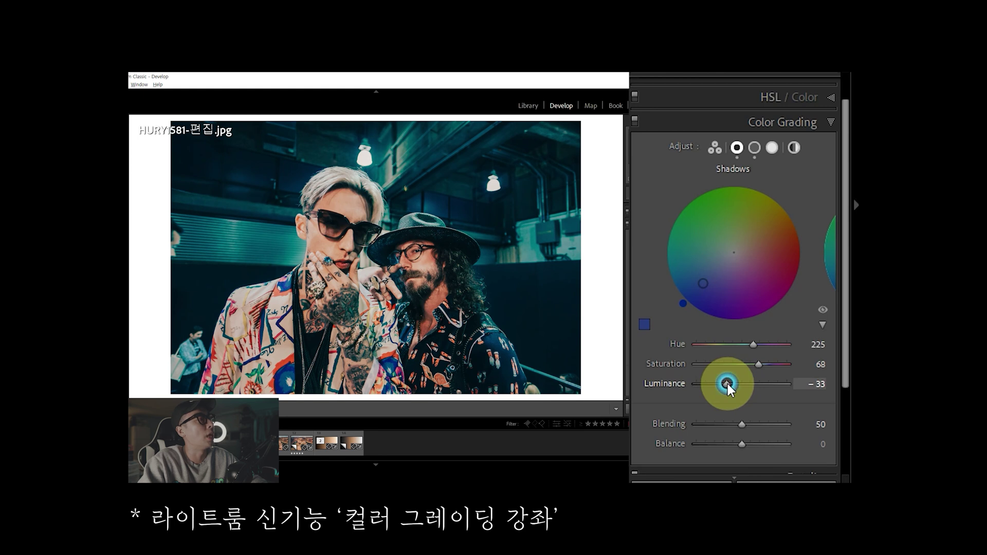
Raise then lower Color Grading Shadows Luminance, and open Help > Updates.
drag(728, 385, 760, 384)
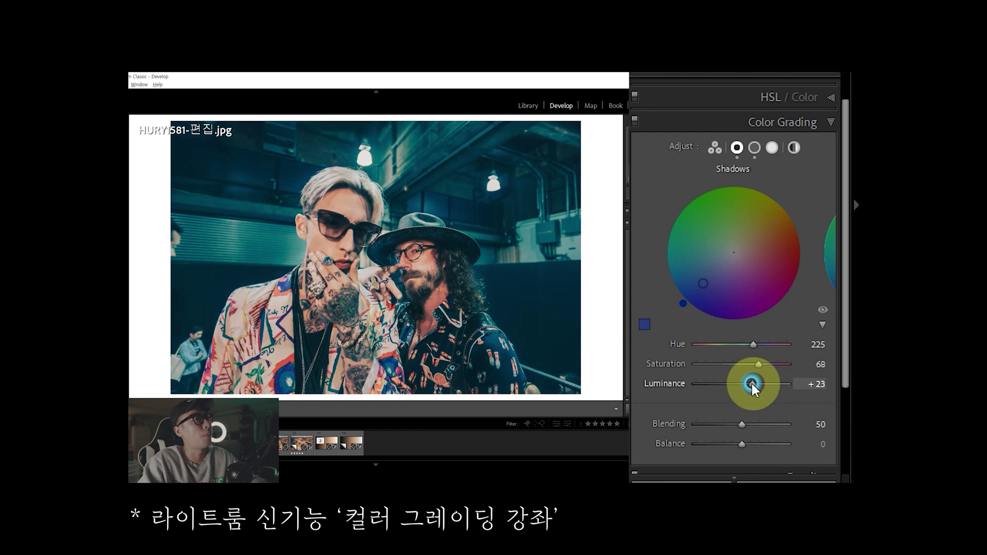
drag(753, 389, 737, 391)
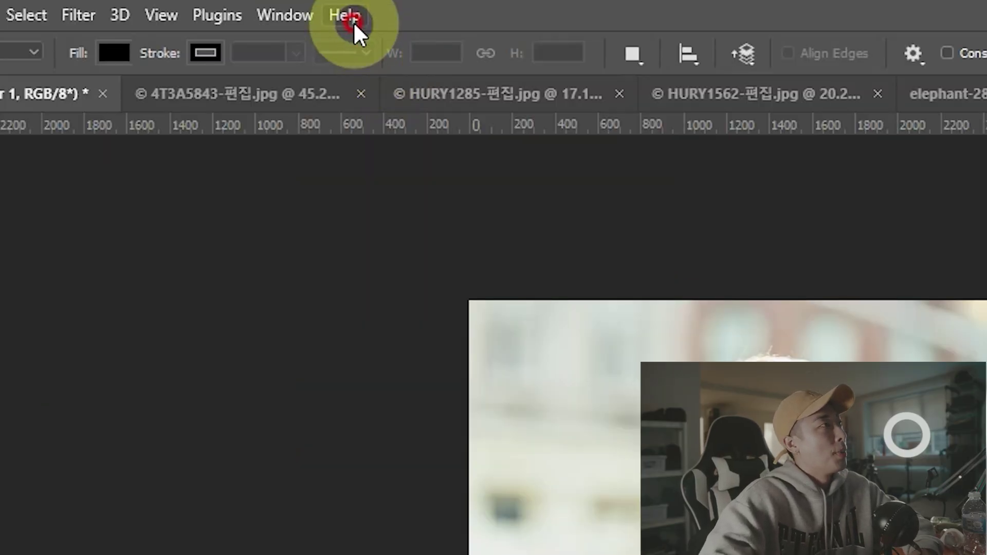
click(347, 17)
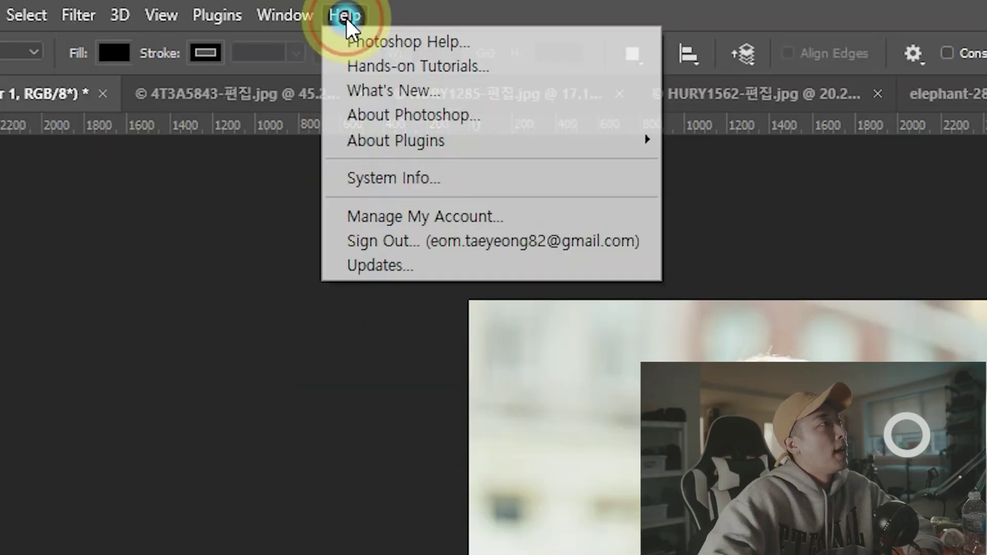
click(397, 270)
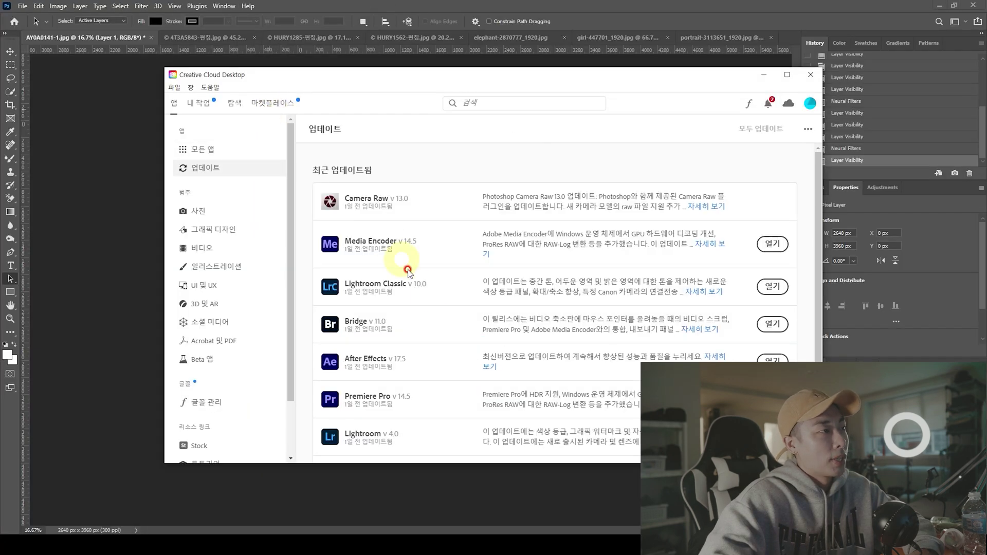
scroll(407, 270, down, 5)
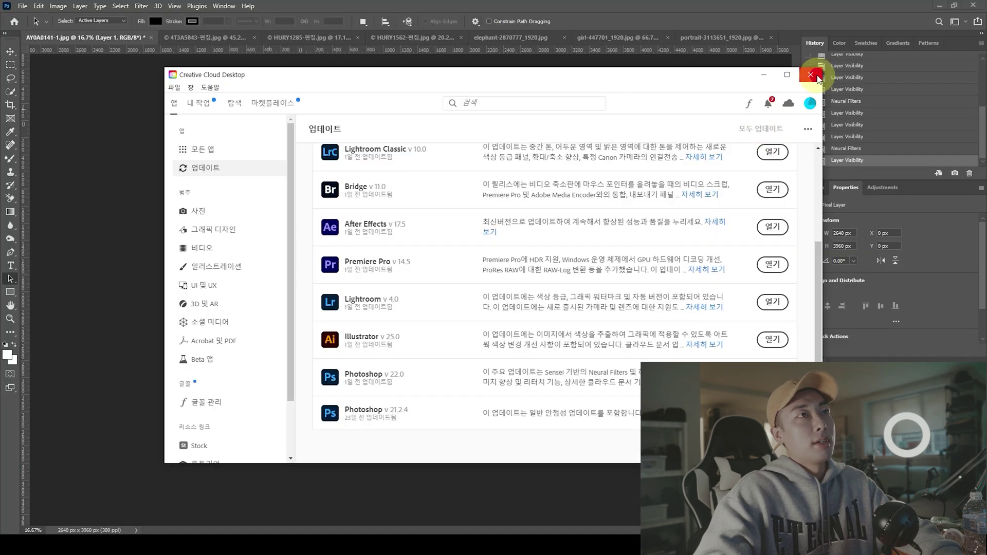
Close the Creative Cloud updates window after confirming Photoshop v 22.0 is installed.
click(811, 75)
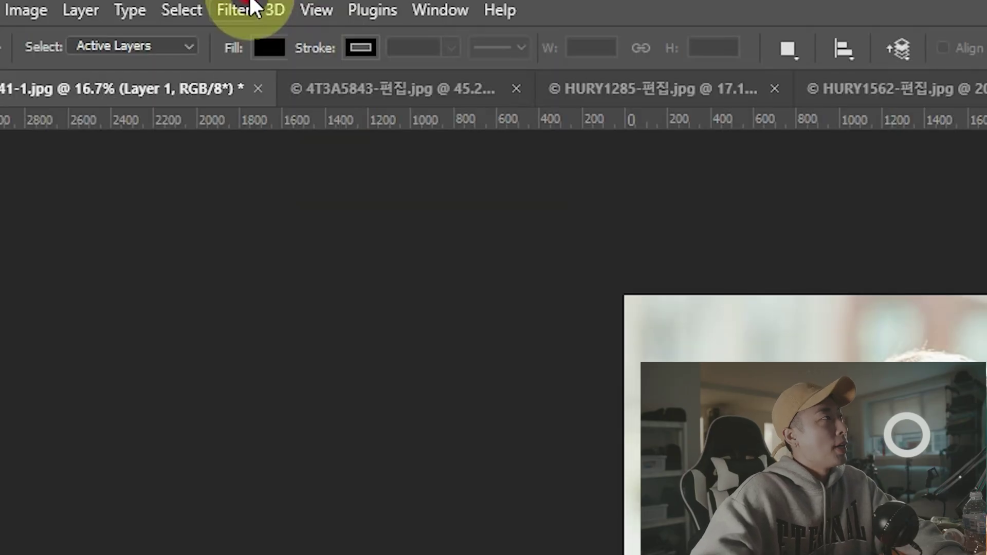
Open Neural Filters, browse the featured and beta lists, and turn on Skin Smoothing.
click(241, 9)
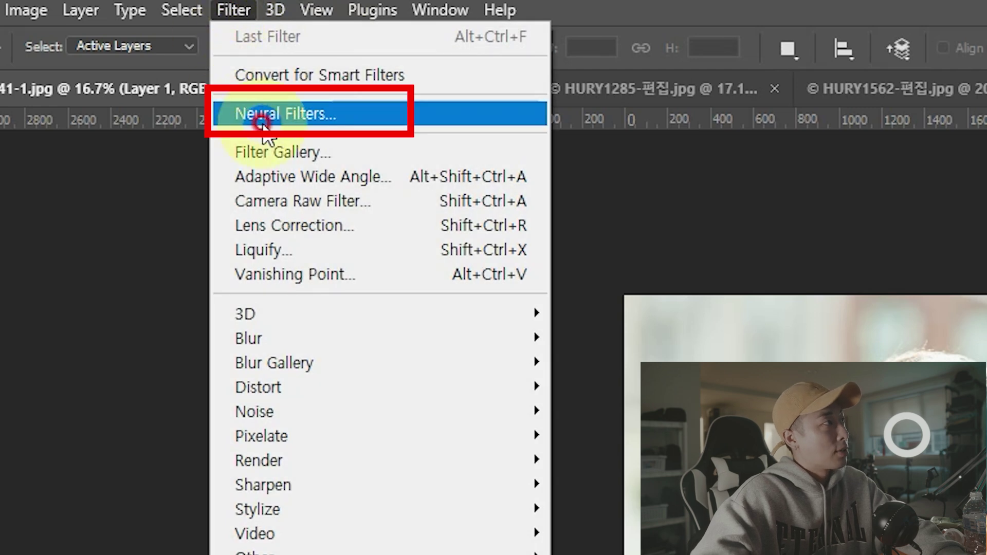
click(250, 114)
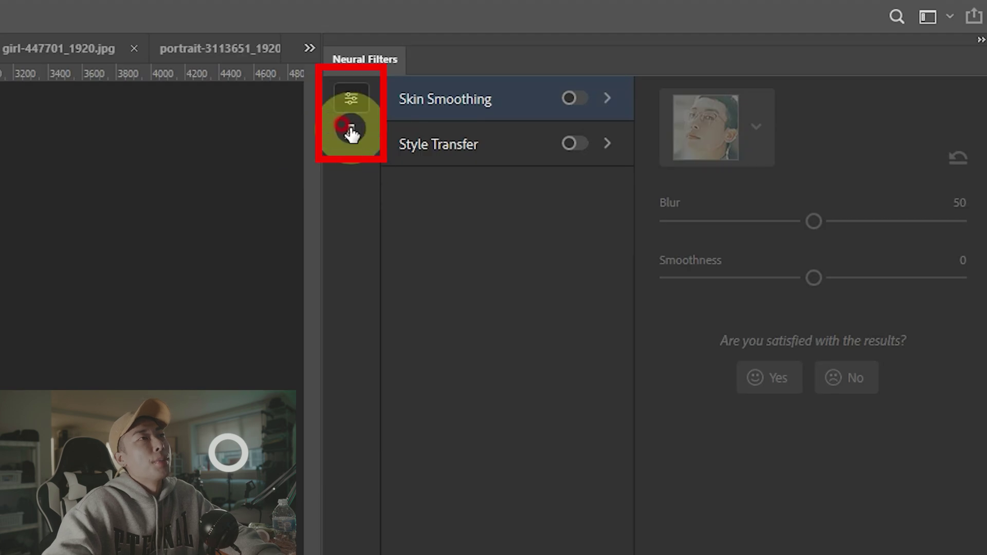
click(666, 79)
click(353, 114)
click(351, 135)
click(355, 118)
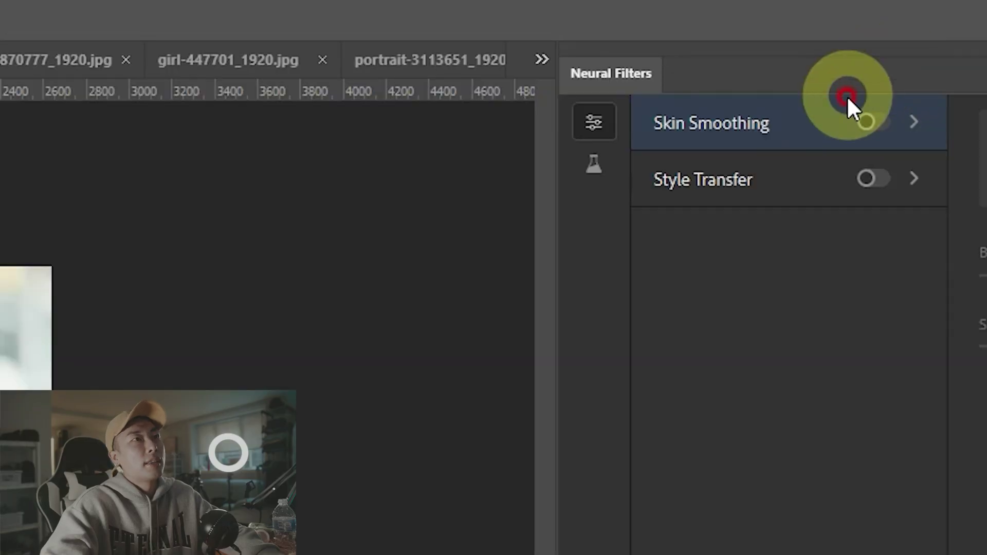
click(868, 123)
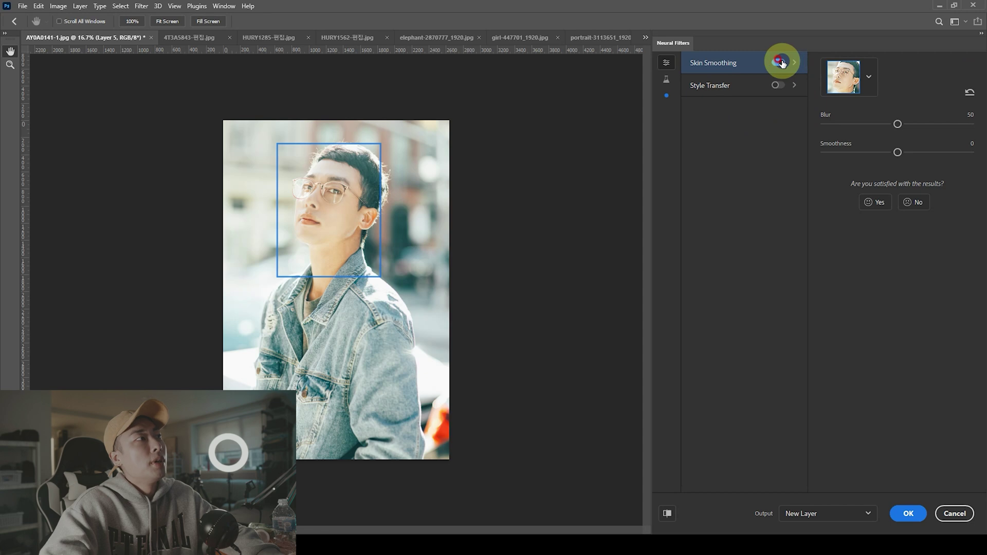
Switch Skin Smoothing off, then toggle Style Transfer on and off again.
click(780, 62)
click(731, 85)
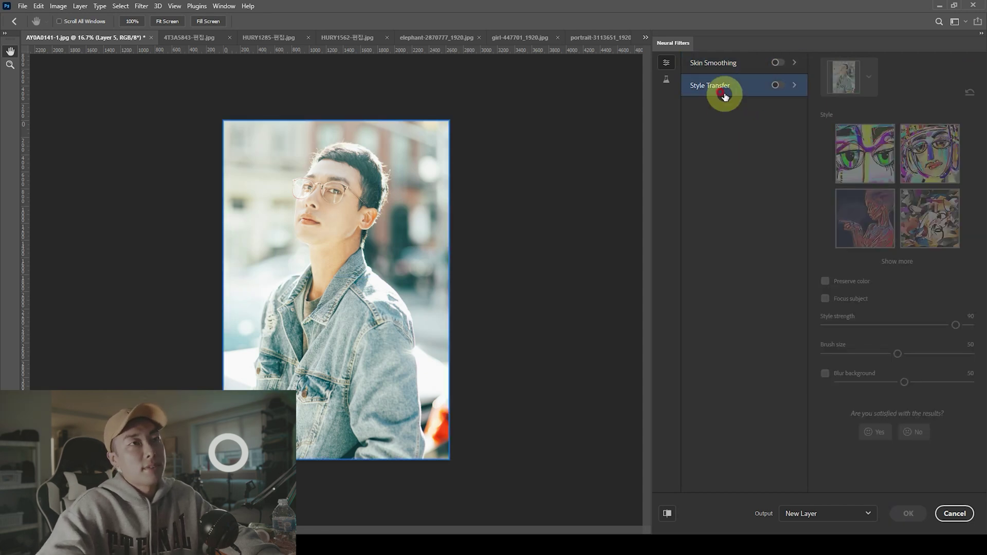
click(778, 85)
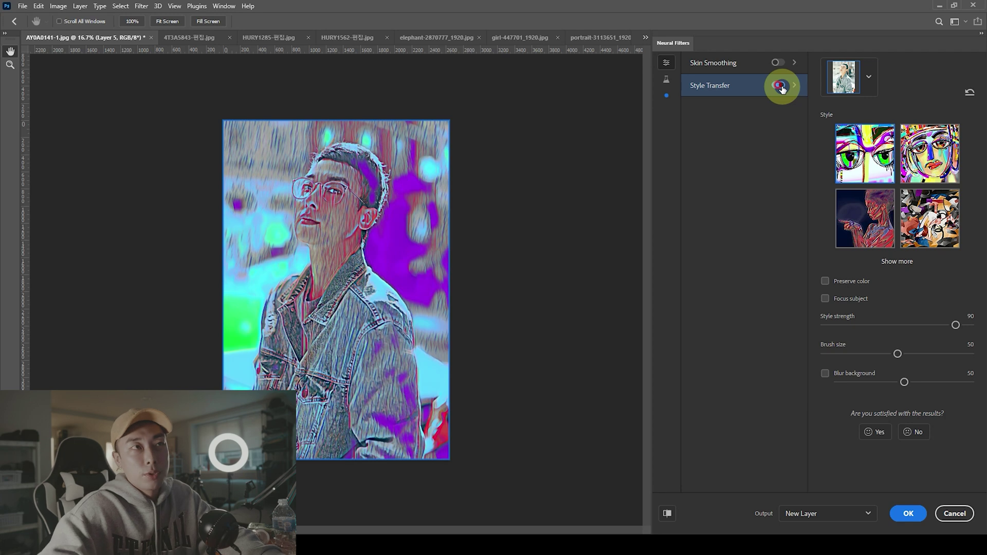
click(781, 87)
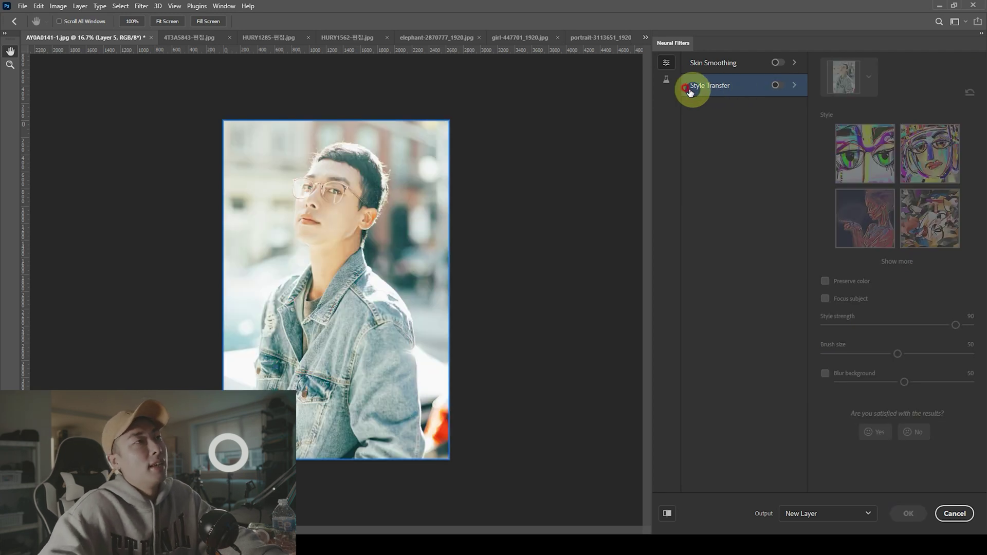
click(665, 83)
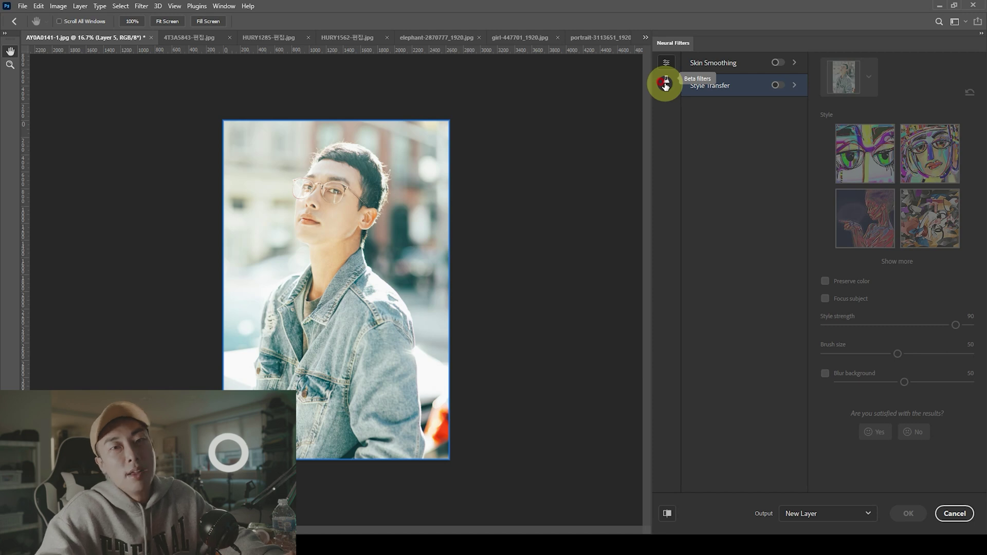
Turn Style Transfer back on with Preserve color checked.
click(665, 84)
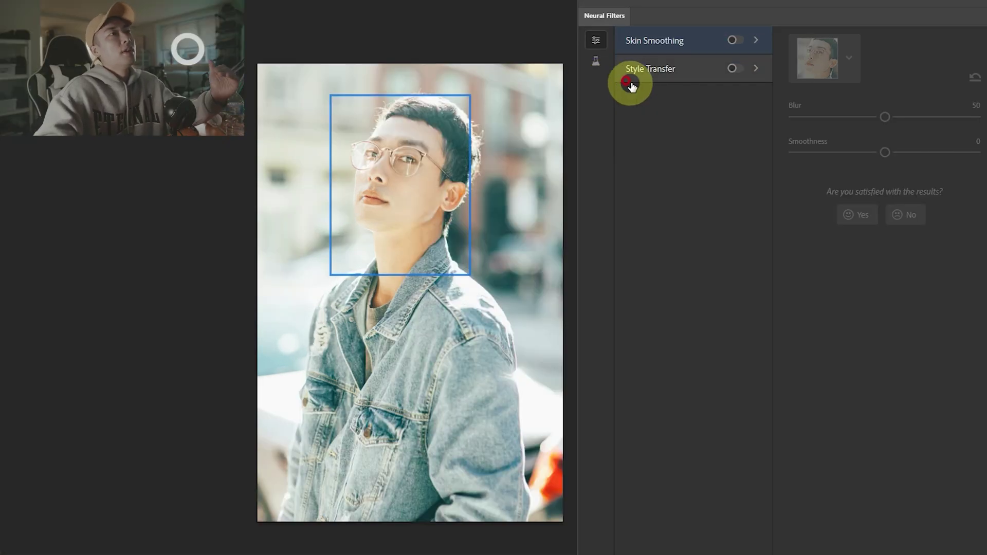
click(736, 69)
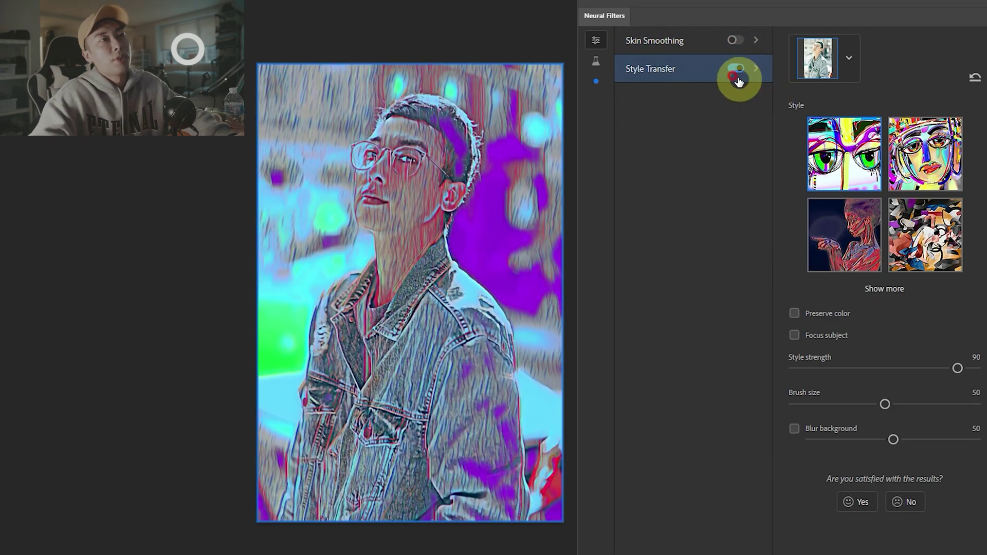
click(330, 27)
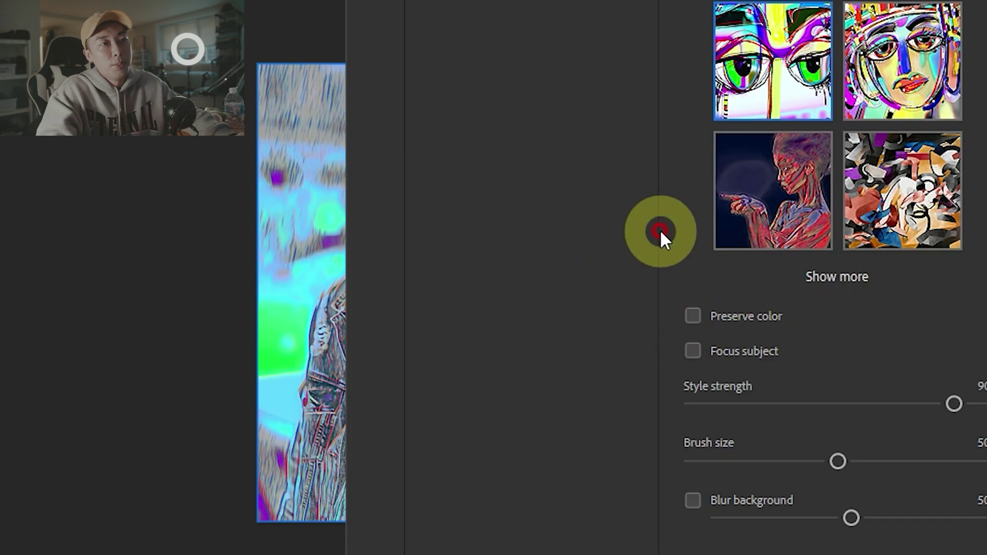
click(693, 315)
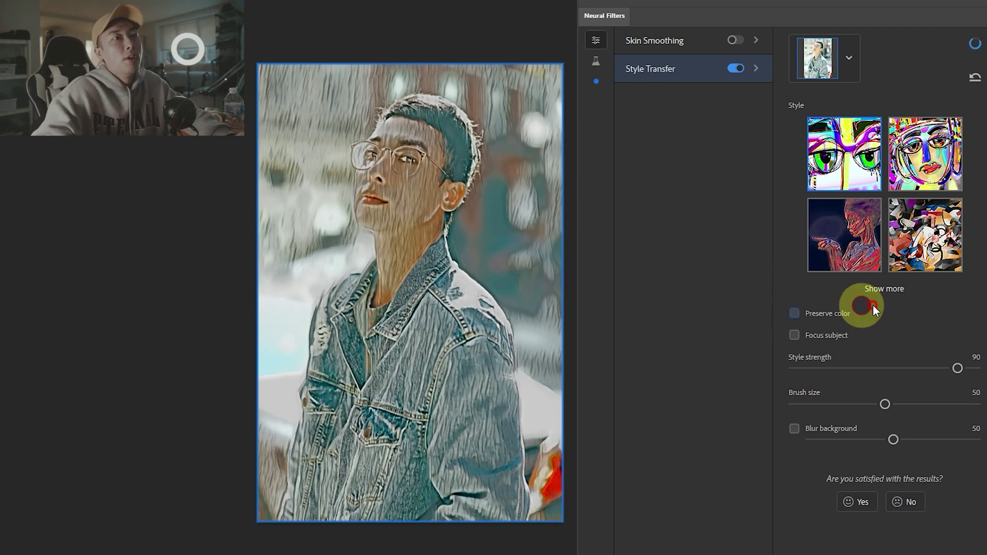
Choose The Scream style after briefly trying the cartoon cat style.
click(883, 288)
scroll(838, 133, down, 3)
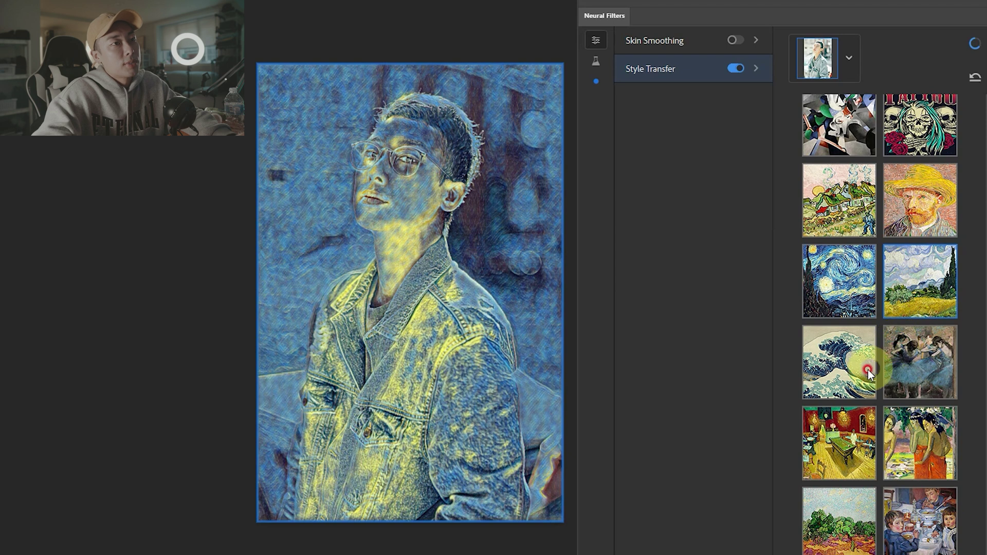
scroll(859, 349, down, 3)
scroll(857, 337, down, 4)
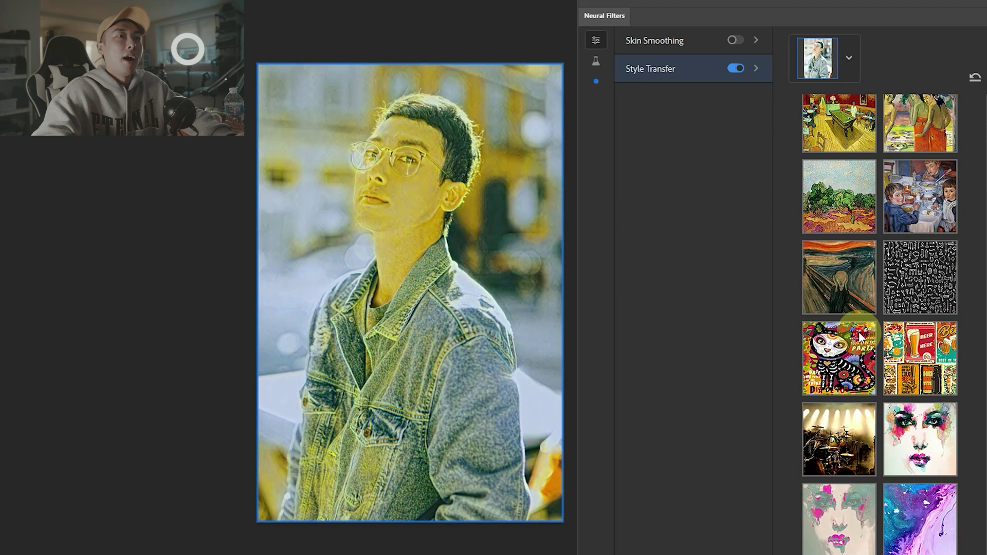
click(855, 295)
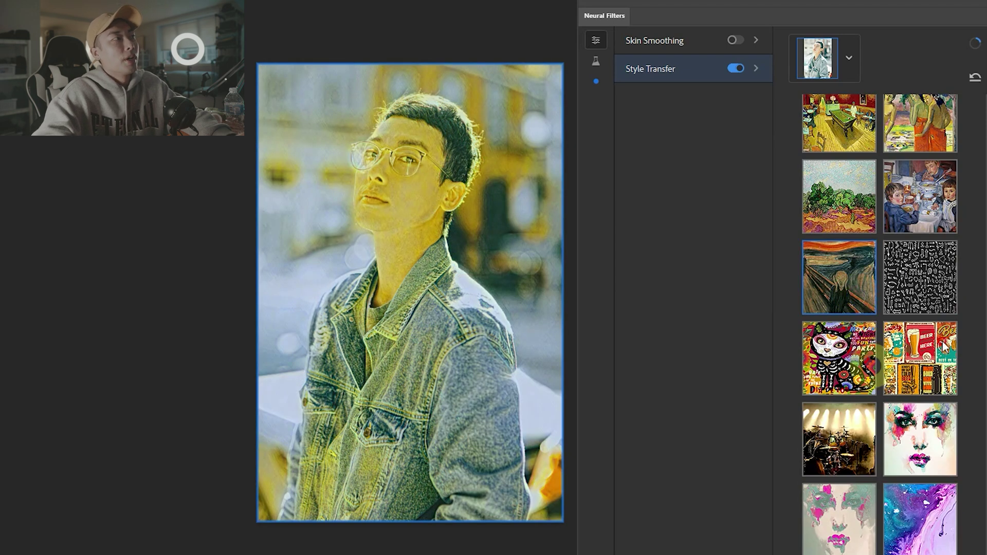
click(829, 347)
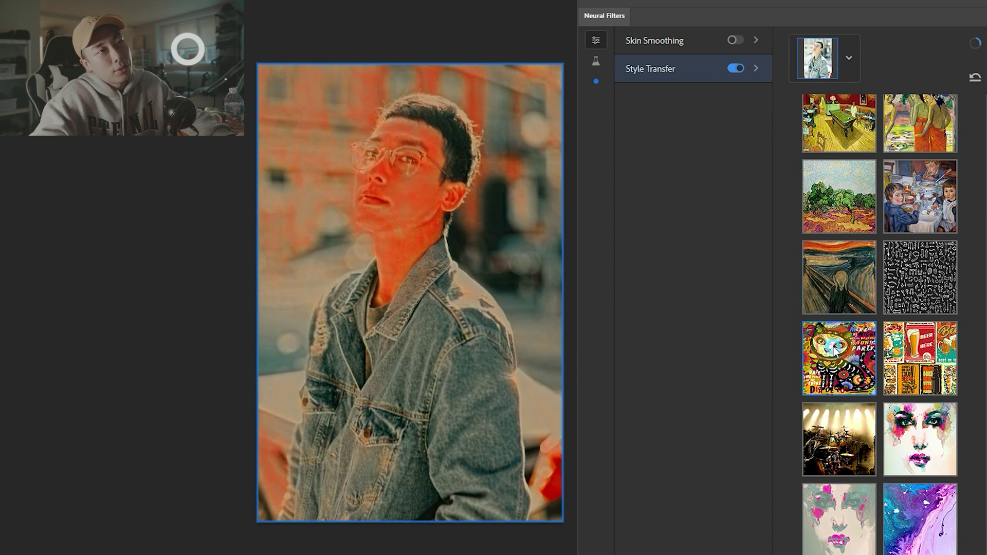
click(828, 303)
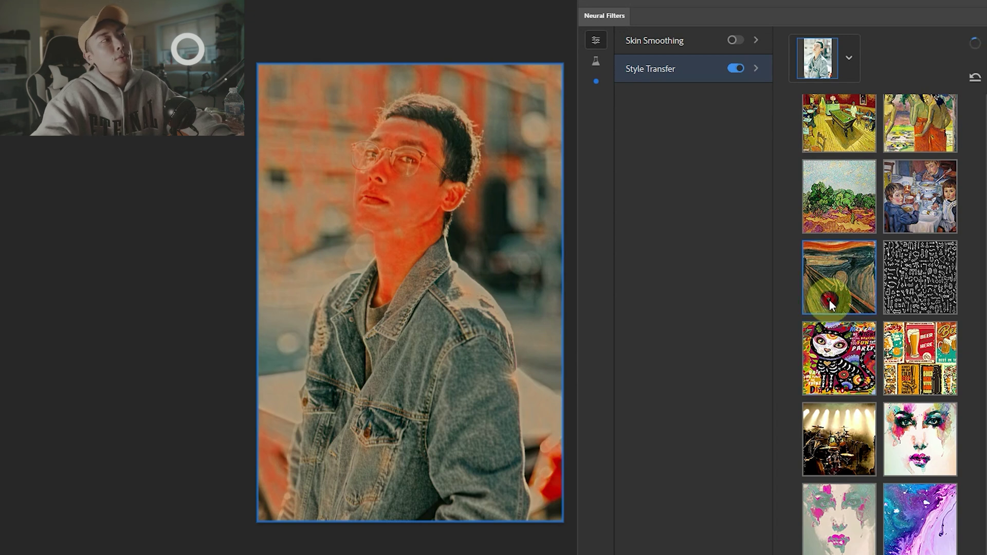
Check Preserve color so the portrait keeps its original colours.
scroll(828, 303, down, 1)
scroll(830, 304, down, 3)
scroll(829, 301, down, 1)
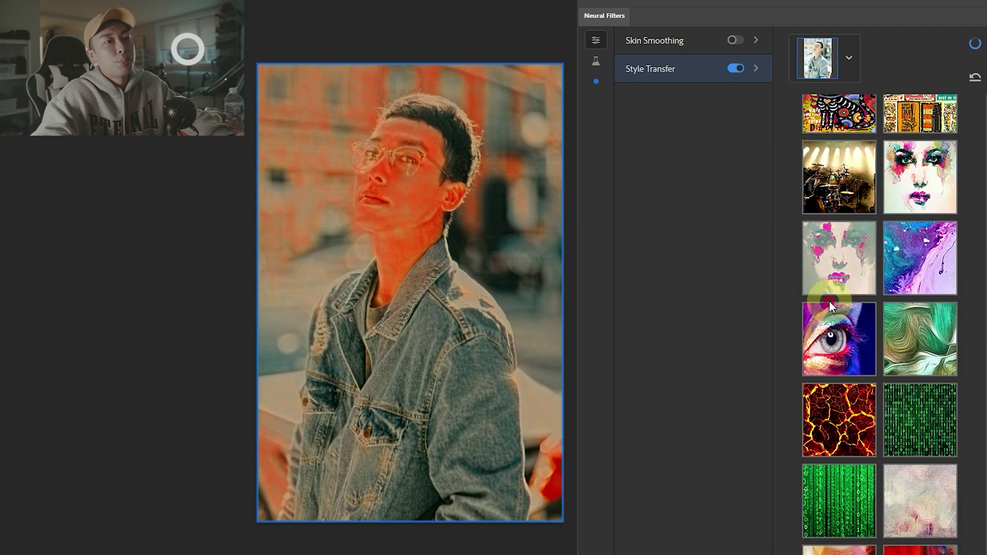
scroll(843, 335, down, 5)
click(833, 366)
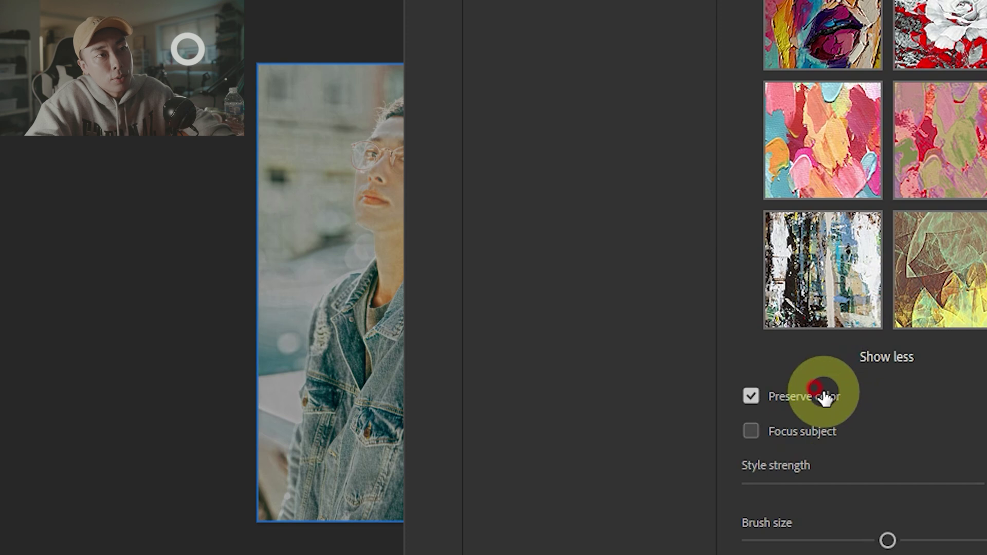
Uncheck Preserve color, choose the pastel paint-daub style, and set strength to about 25.
click(840, 364)
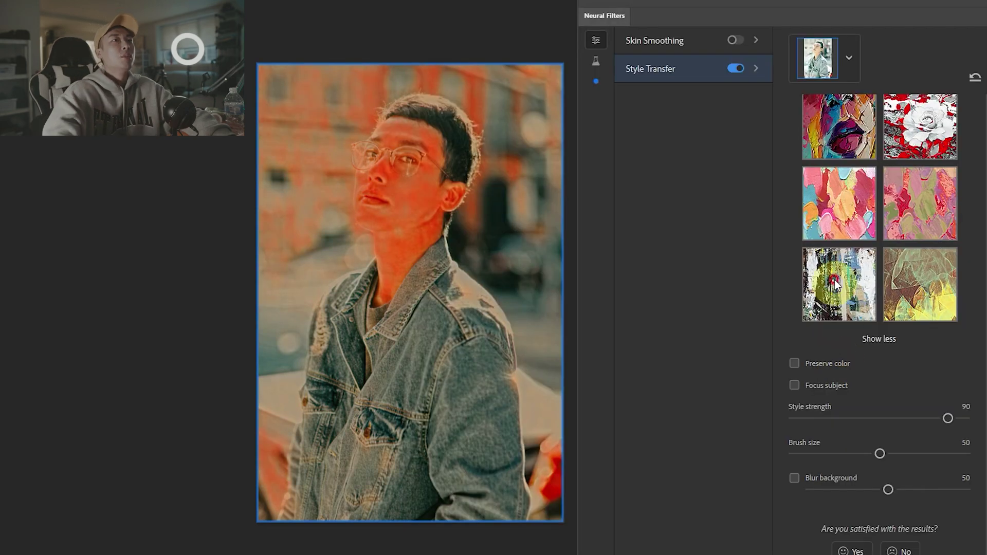
click(834, 219)
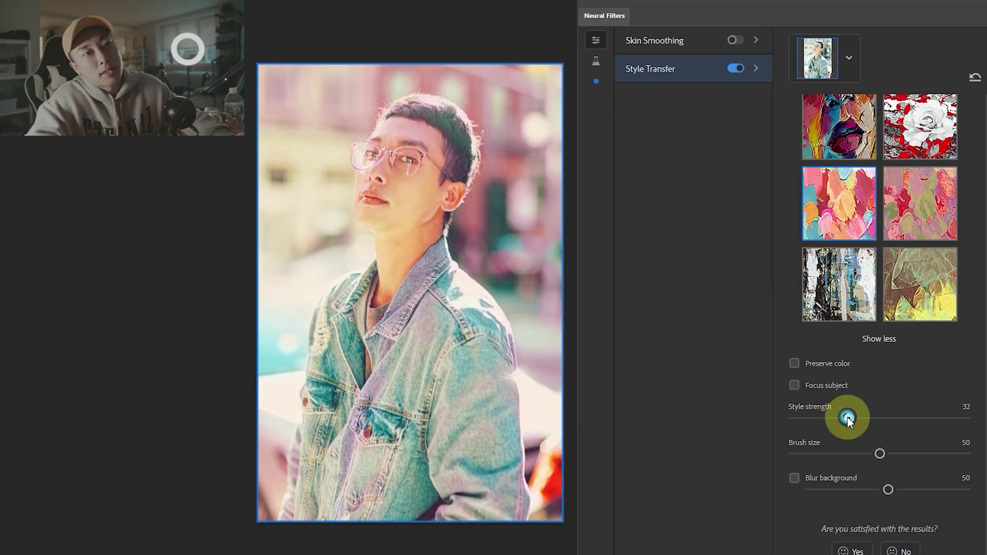
drag(848, 418, 846, 418)
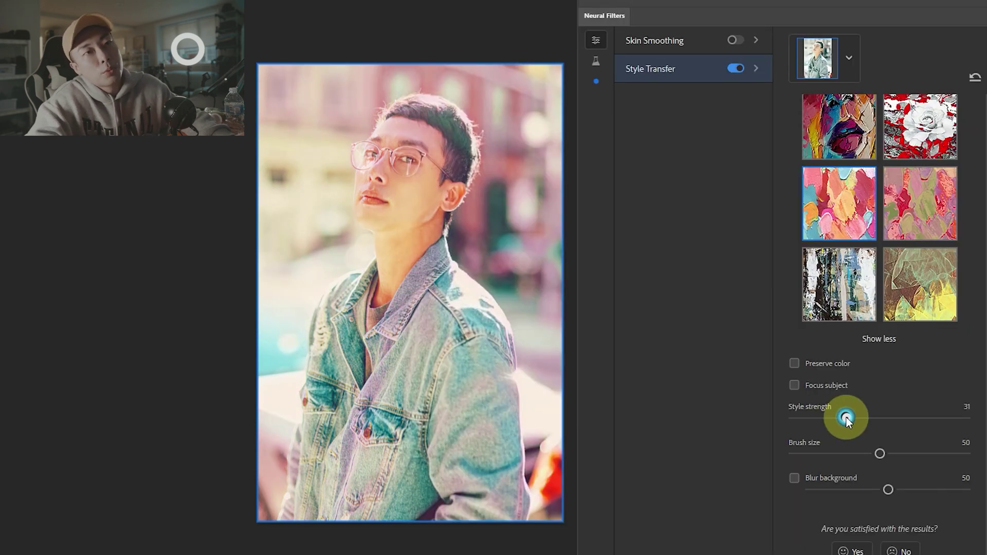
drag(846, 418, 836, 418)
click(952, 414)
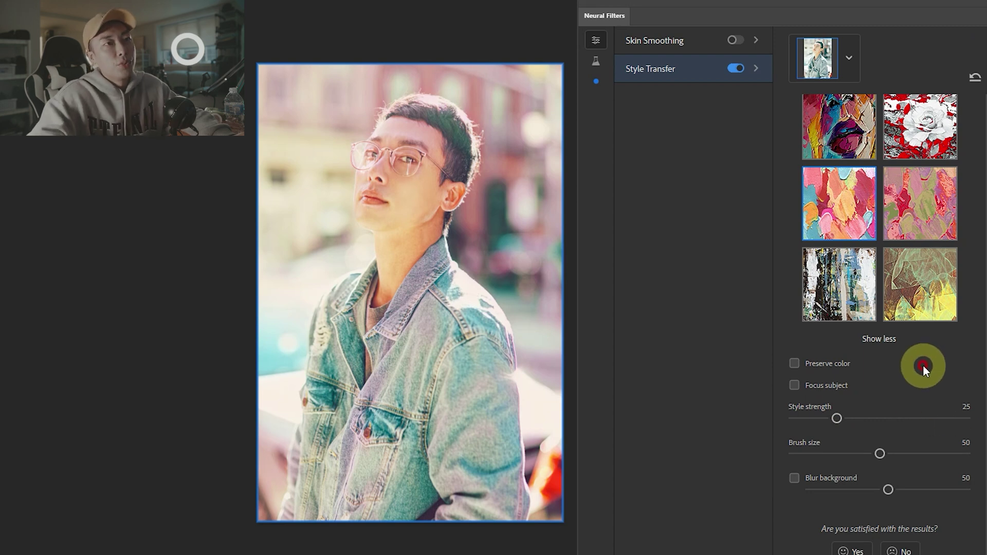
Try the pink paint, red-and-white rose, and cherry blossom styles on the portrait.
click(933, 213)
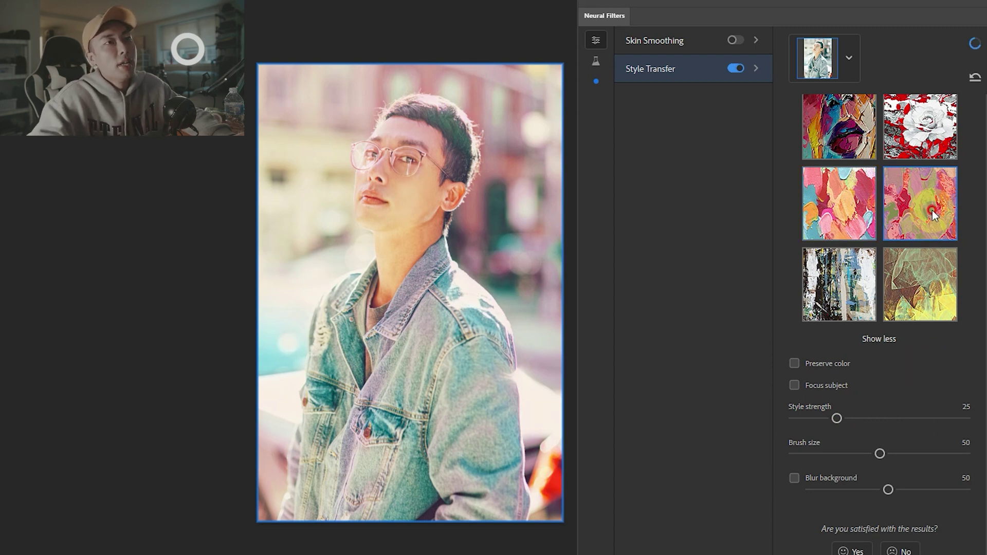
scroll(934, 214, up, 3)
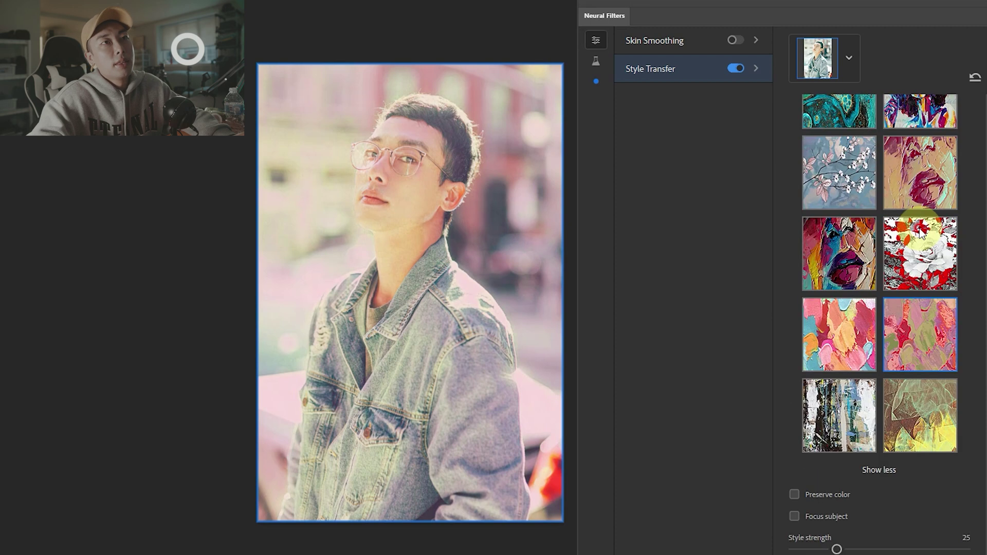
click(924, 264)
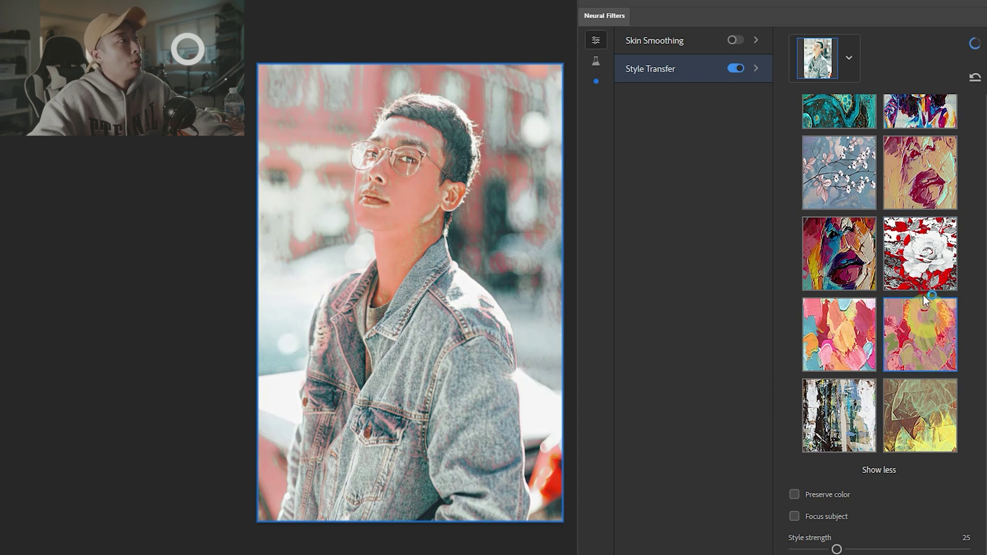
click(834, 185)
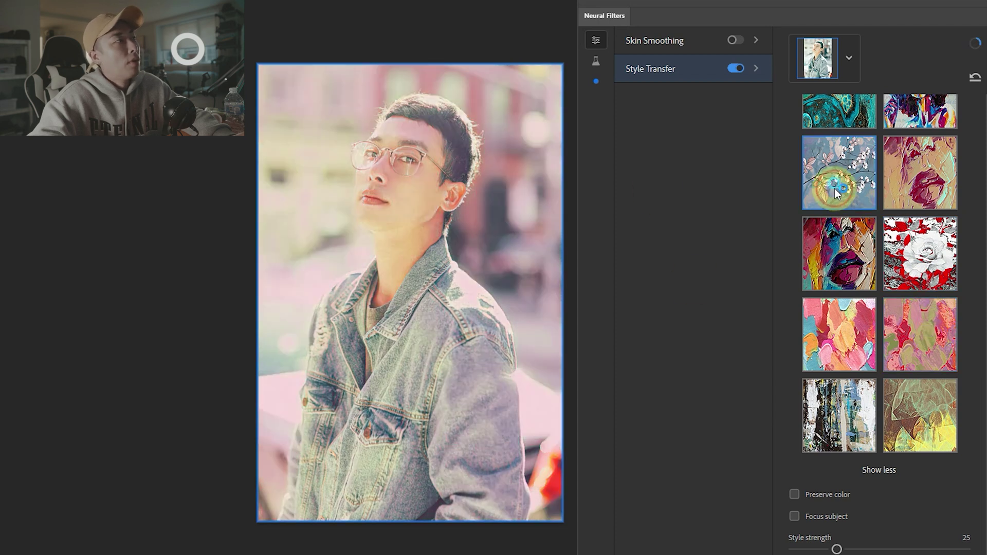
click(293, 319)
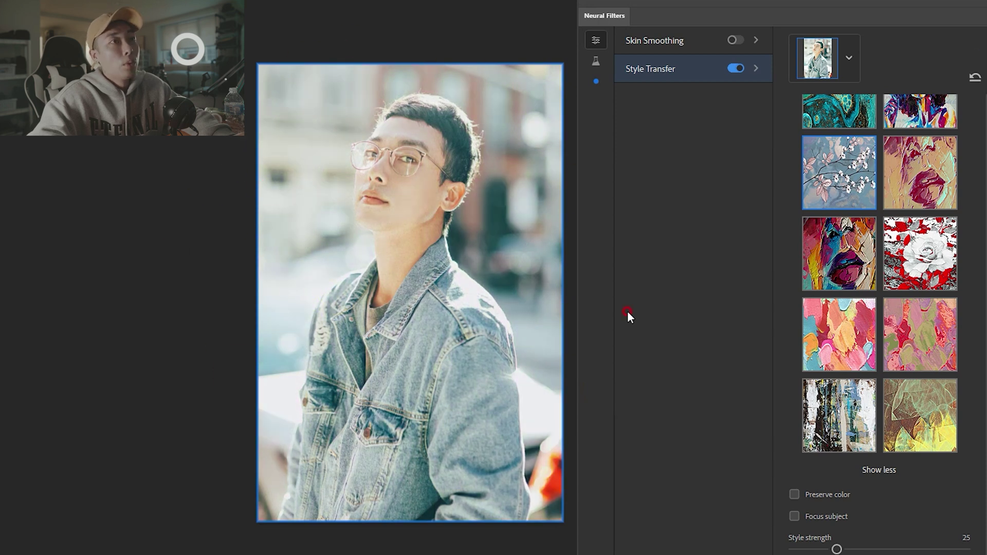
Browse the style thumbnails and try another style from higher in the list.
scroll(921, 232, up, 3)
scroll(931, 234, up, 2)
scroll(921, 232, up, 3)
scroll(892, 230, up, 1)
click(863, 247)
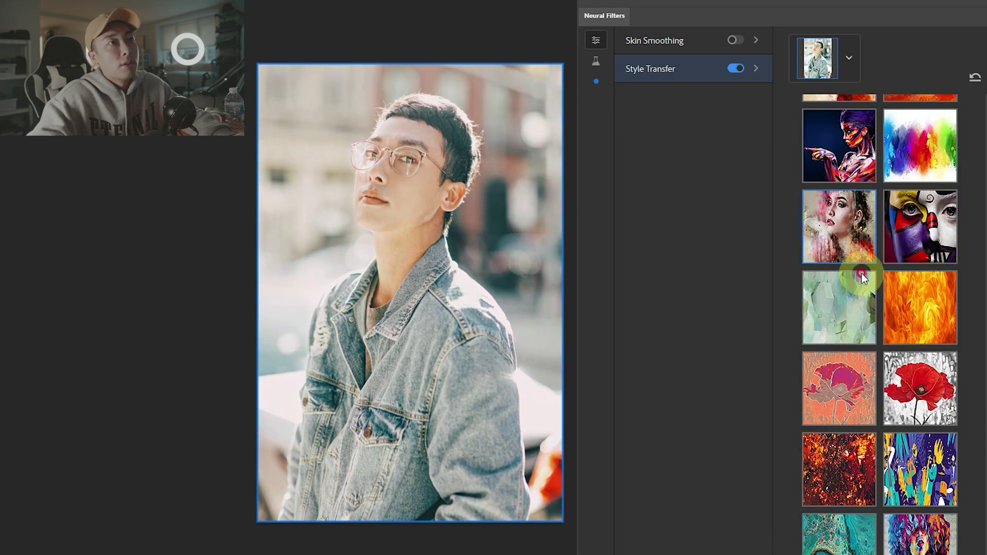
scroll(869, 272, up, 2)
scroll(864, 247, up, 1)
scroll(921, 309, up, 4)
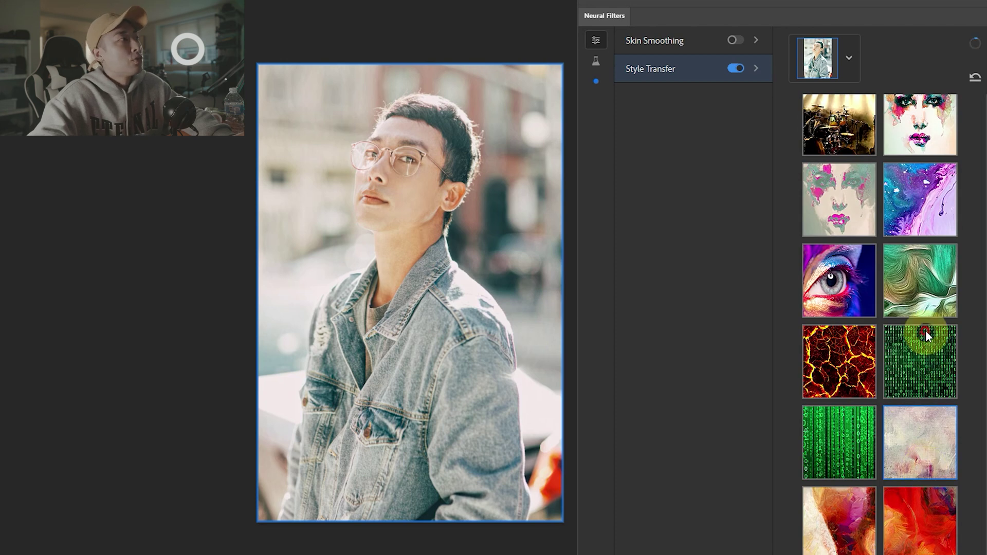
scroll(922, 334, down, 5)
scroll(921, 326, down, 3)
scroll(921, 326, down, 3)
scroll(922, 326, up, 4)
scroll(923, 298, up, 2)
scroll(926, 270, up, 2)
scroll(928, 252, up, 2)
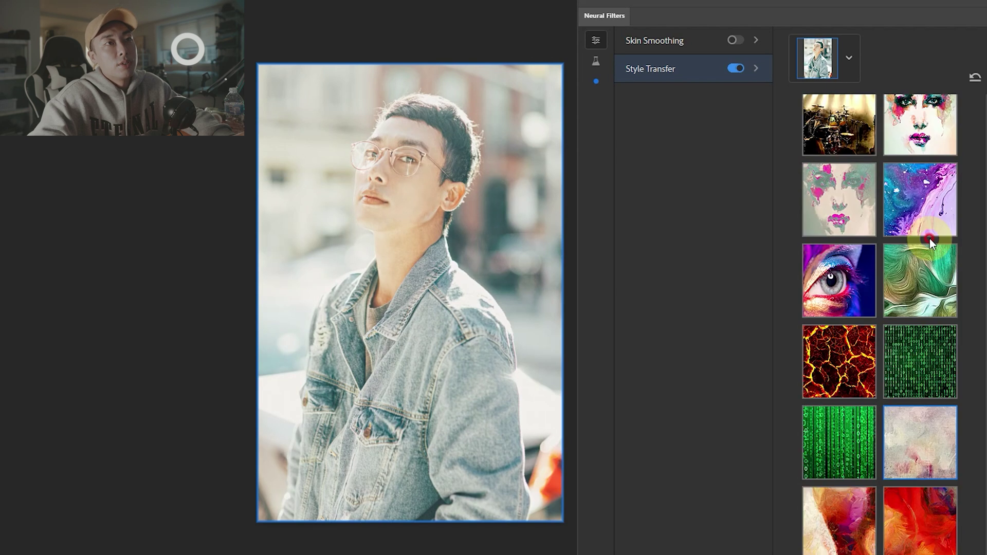
scroll(921, 269, down, 2)
scroll(923, 269, down, 5)
scroll(927, 269, down, 3)
scroll(884, 363, down, 1)
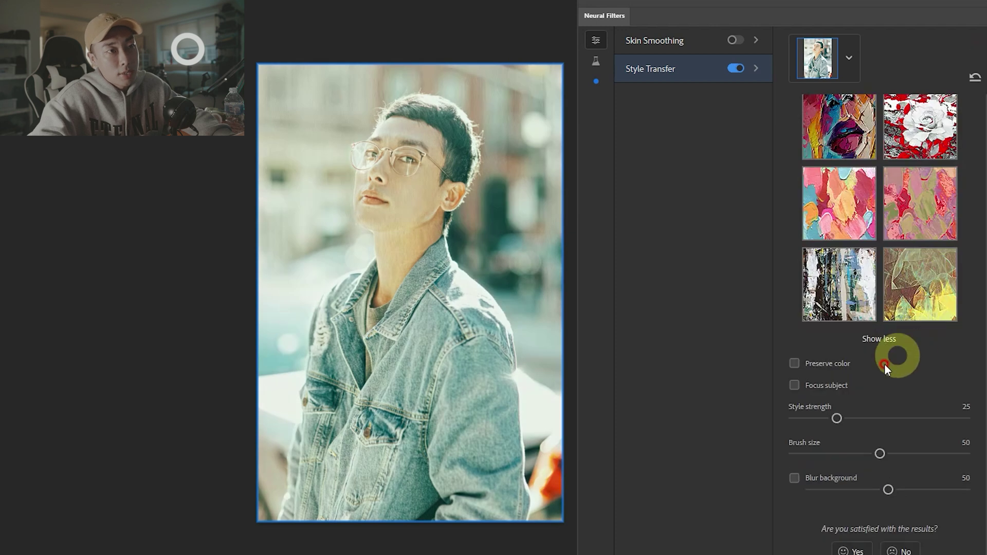
Set Brush size to its maximum of 100, then disable Style Transfer.
click(881, 452)
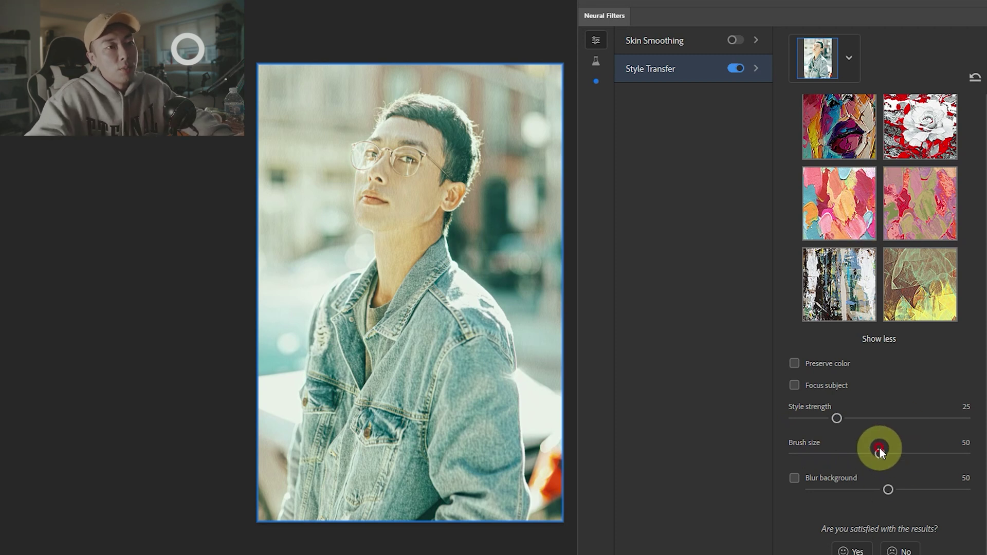
drag(879, 451, 960, 455)
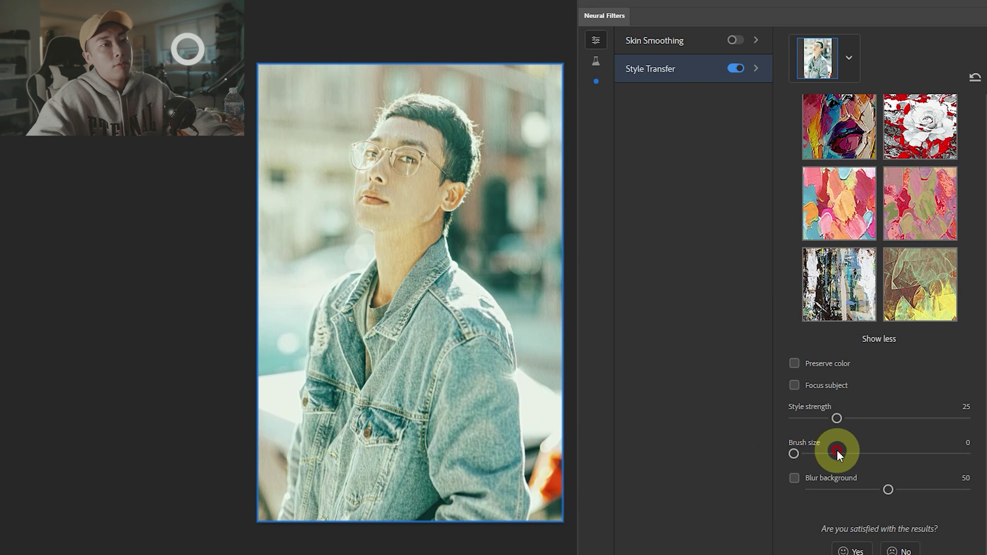
drag(876, 452, 983, 453)
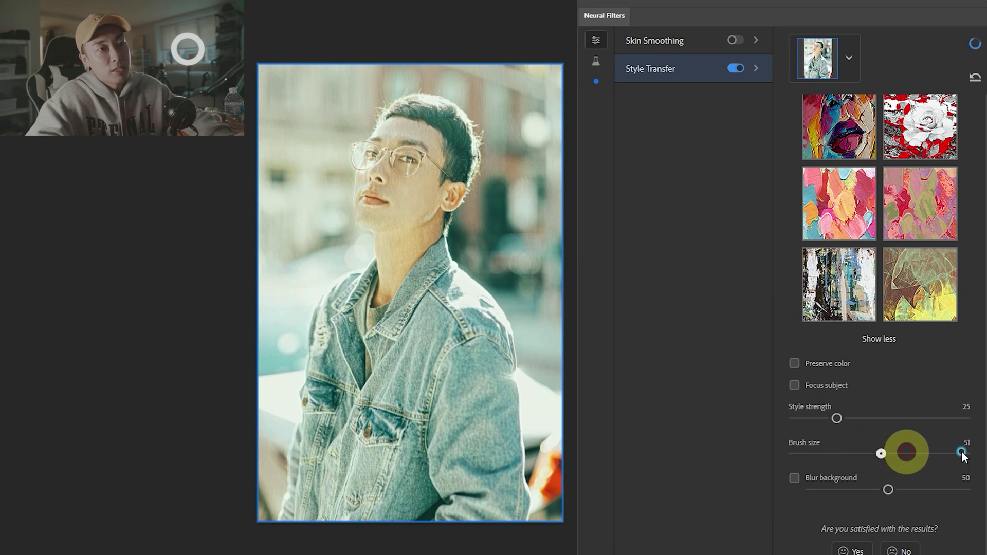
click(736, 71)
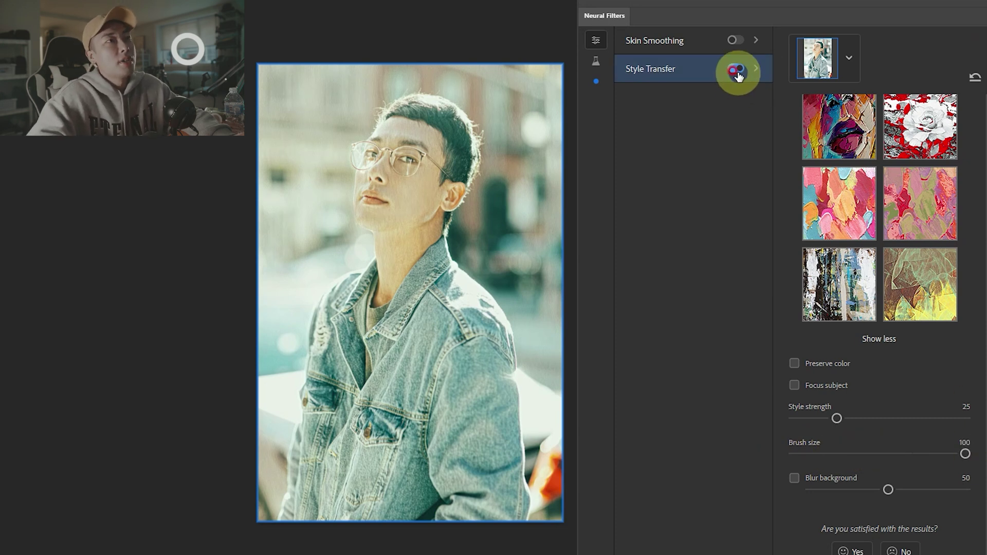
Turn on Depth-Aware Haze from the beta filters at haze amount 50.
click(596, 61)
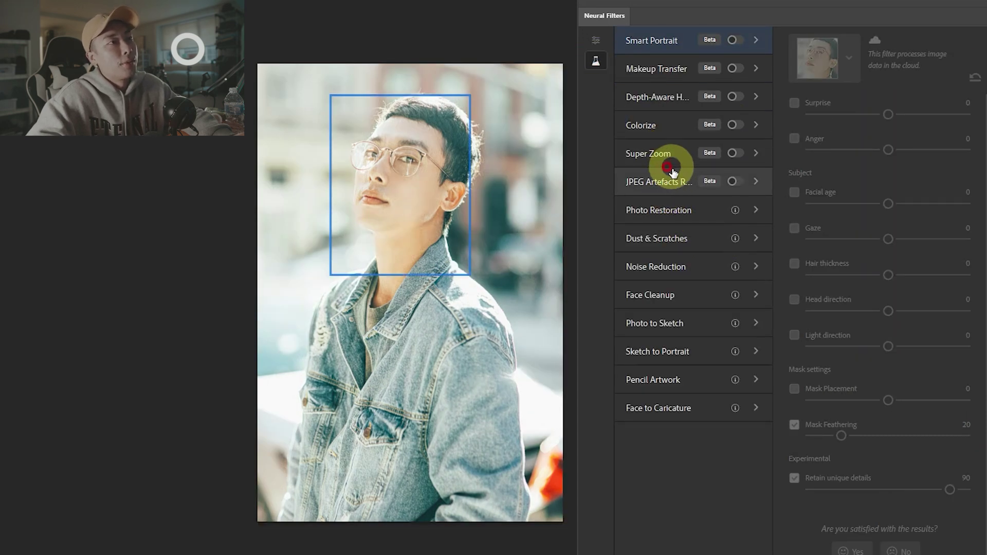
click(663, 98)
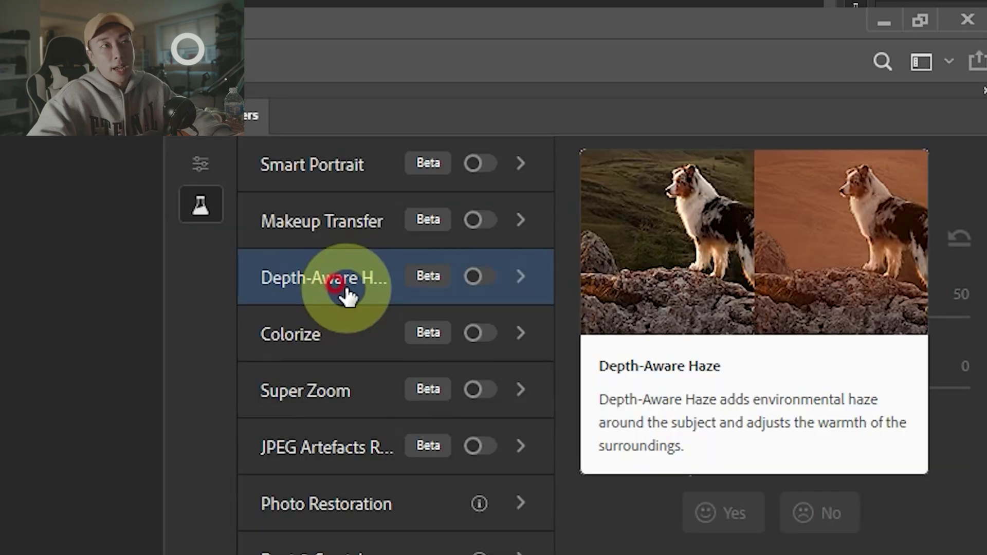
click(737, 97)
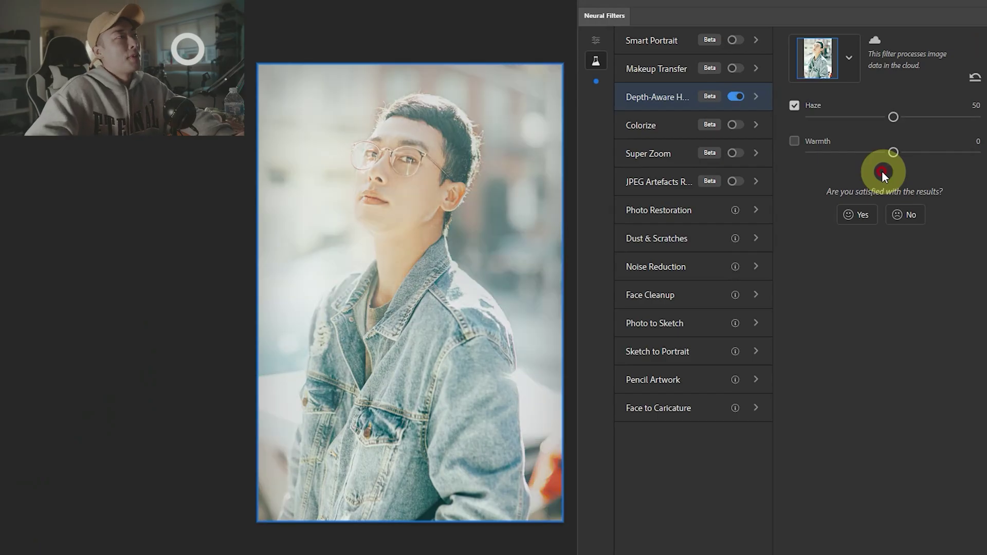
click(822, 215)
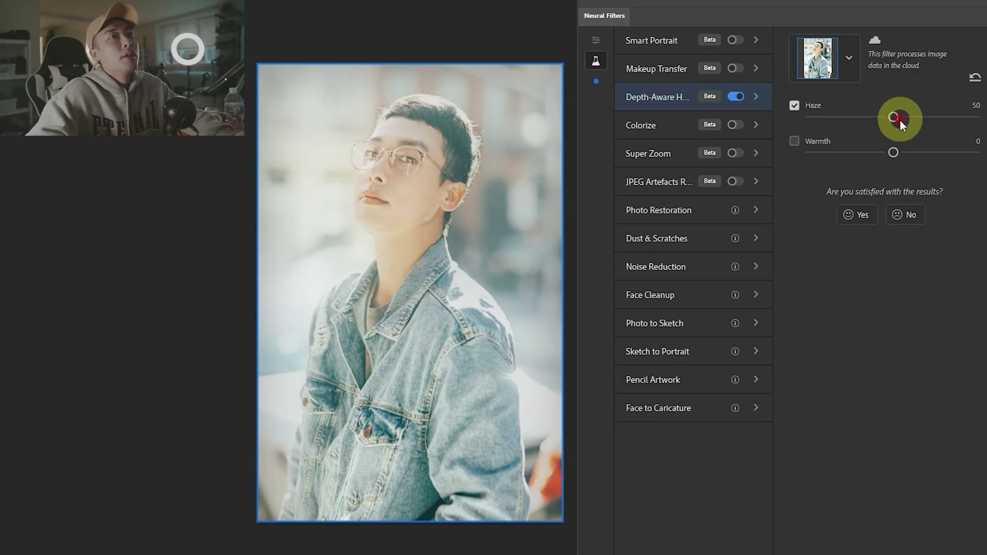
Push the Depth-Aware Haze to 100, then ease it back through 30 to 24.
drag(893, 117, 977, 117)
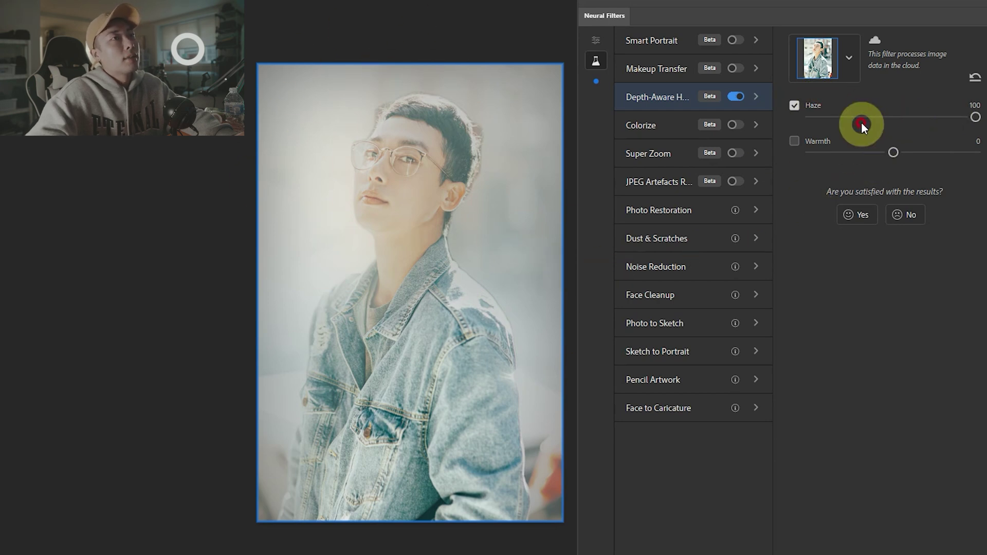
drag(862, 123, 857, 115)
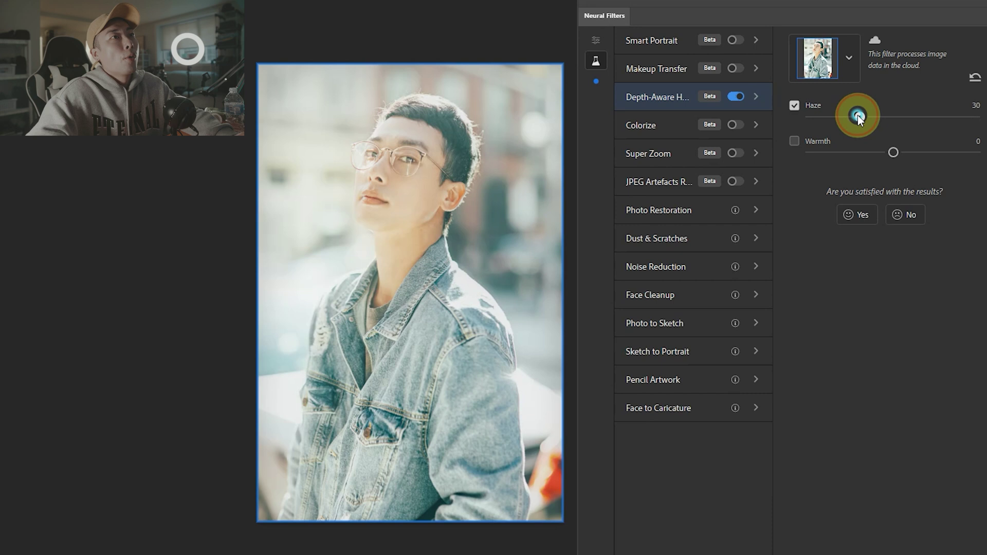
drag(857, 115, 847, 119)
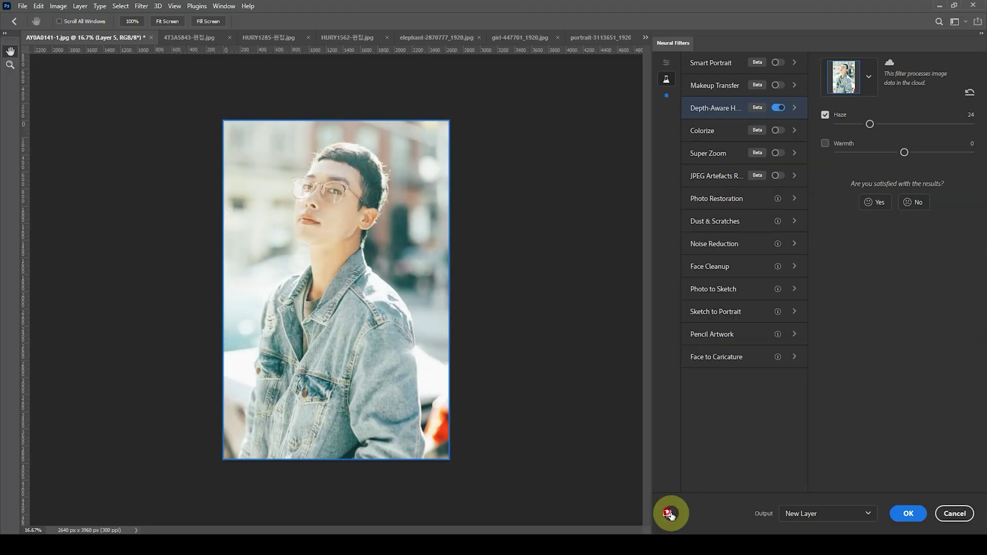
Cancel the haze edit and launch Neural Filters on the 4T3A5843 runway portrait.
click(670, 515)
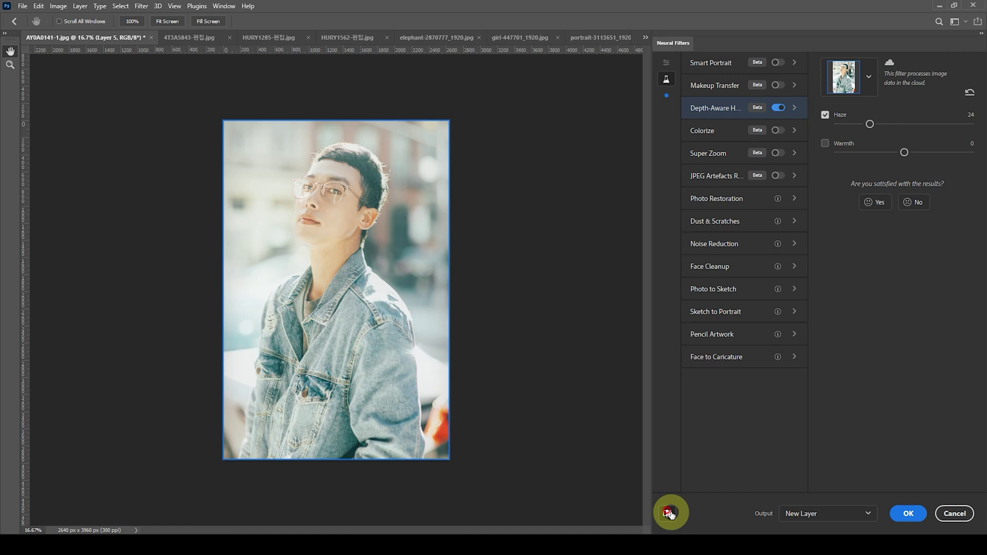
click(955, 513)
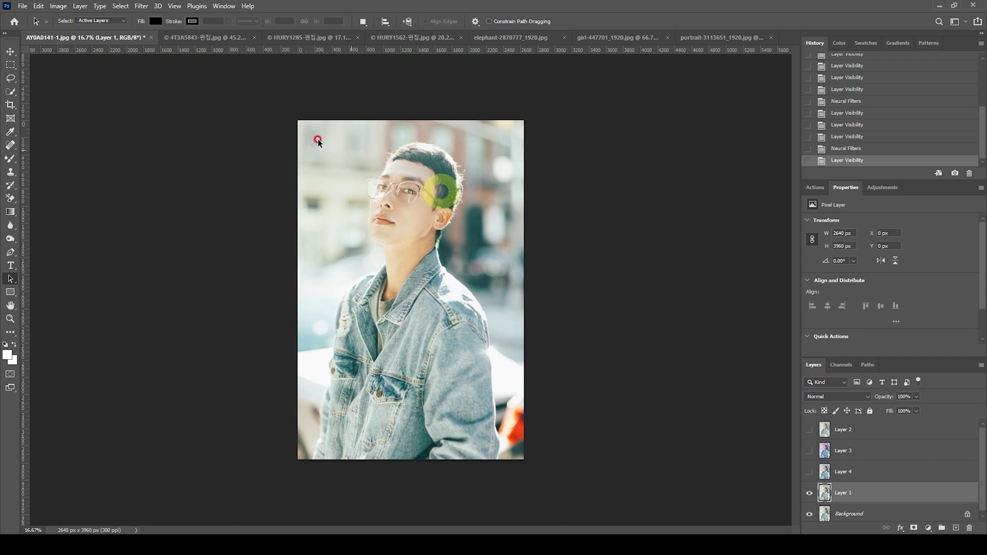
click(207, 37)
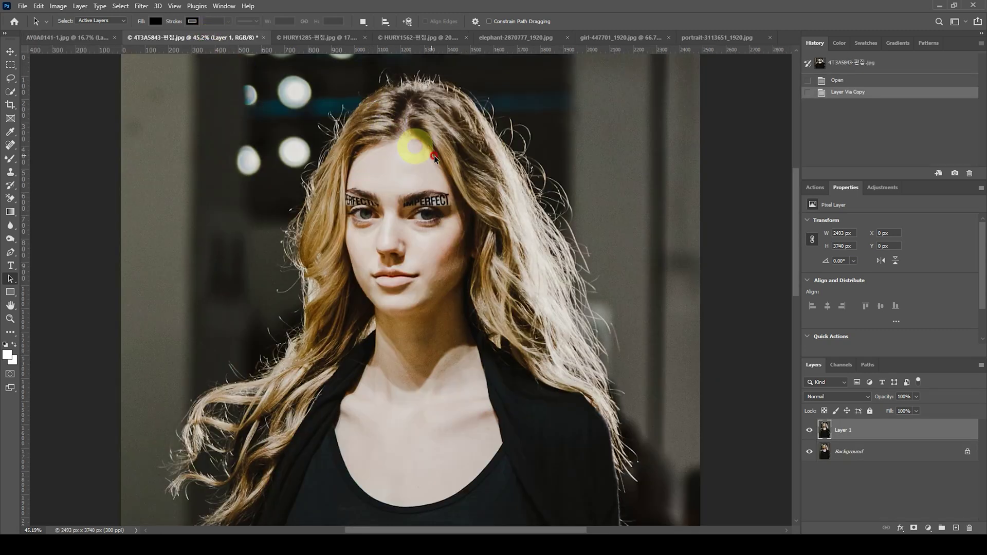
scroll(431, 185, down, 3)
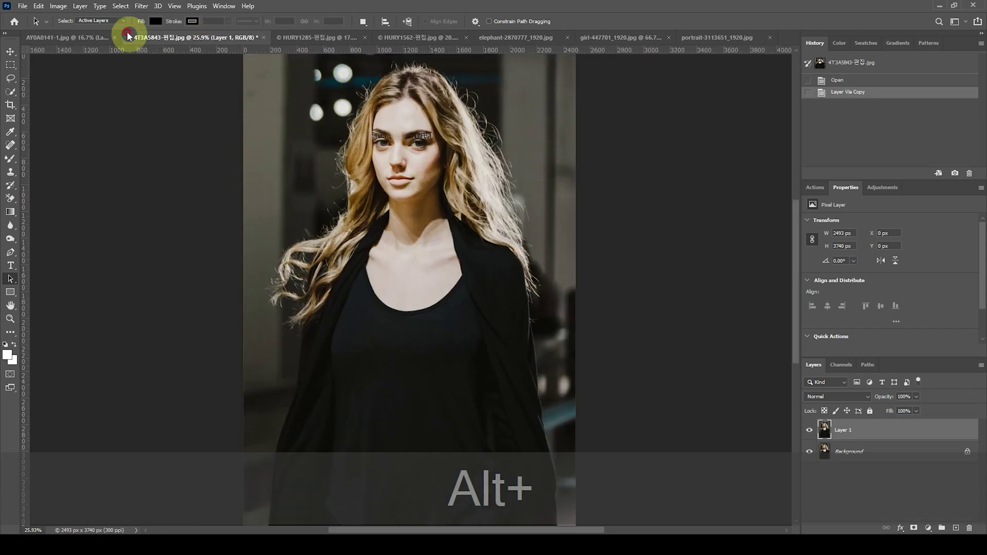
click(139, 6)
click(155, 43)
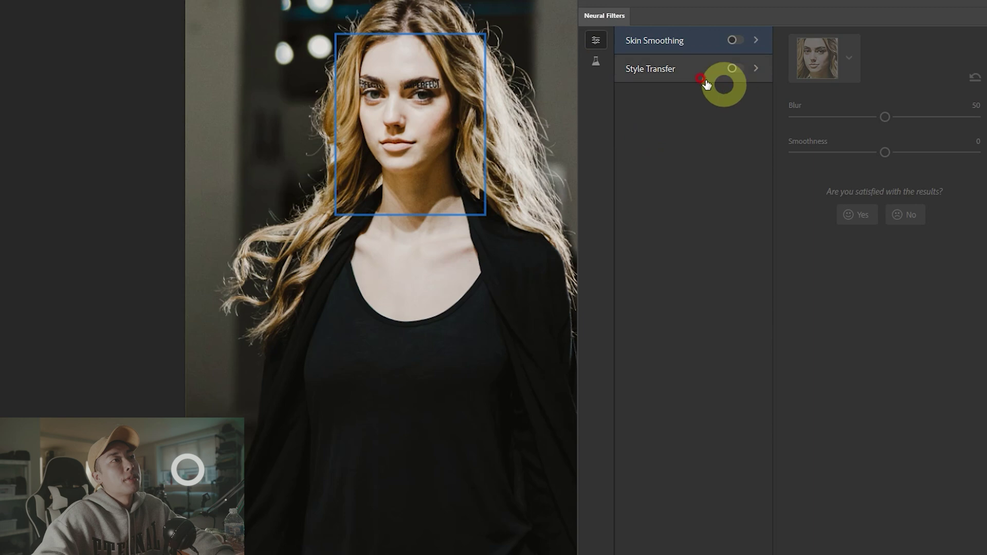
Switch on the beta Smart Portrait filter, leaving every expression and subject slider at 0.
click(595, 59)
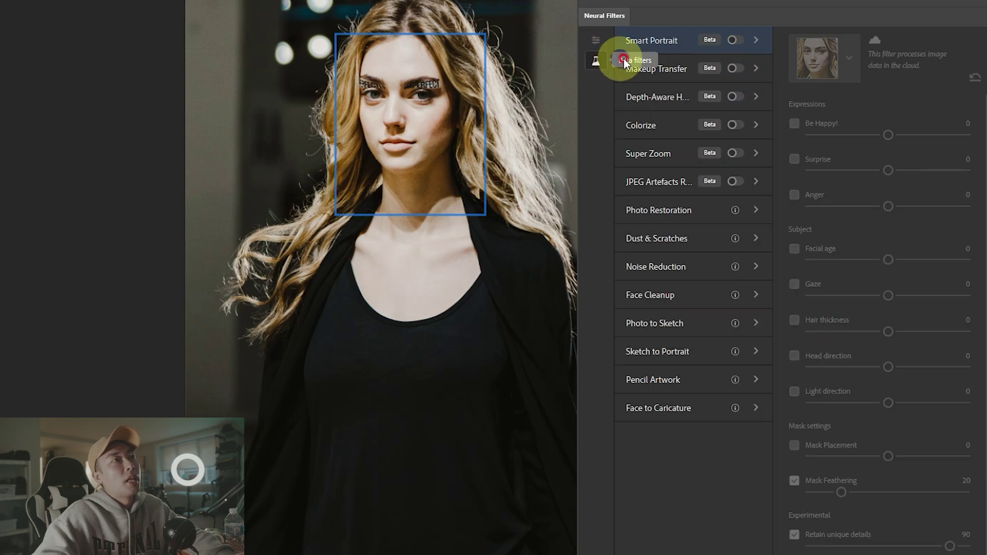
click(661, 38)
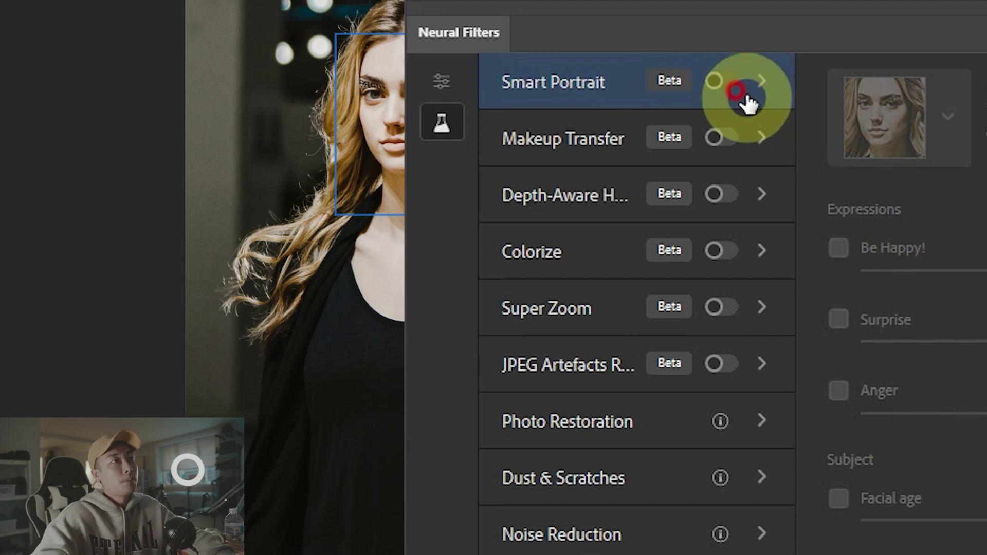
click(720, 85)
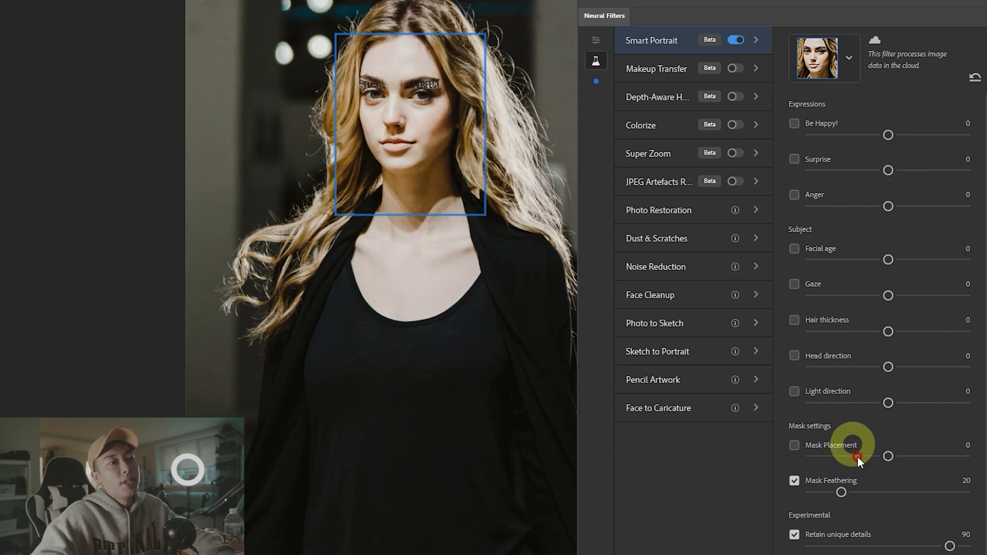
scroll(422, 134, up, 2)
scroll(421, 134, up, 2)
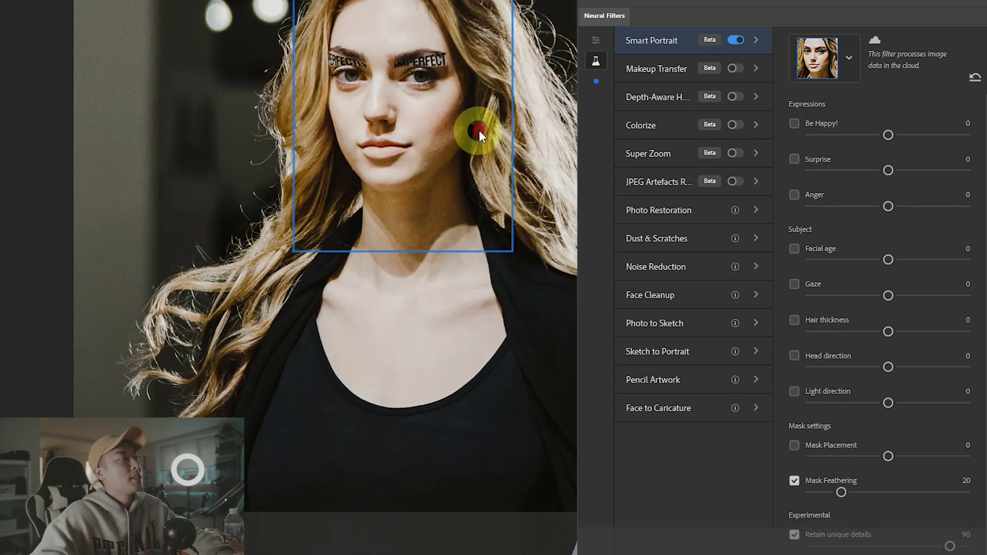
scroll(479, 130, up, 2)
scroll(421, 155, up, 2)
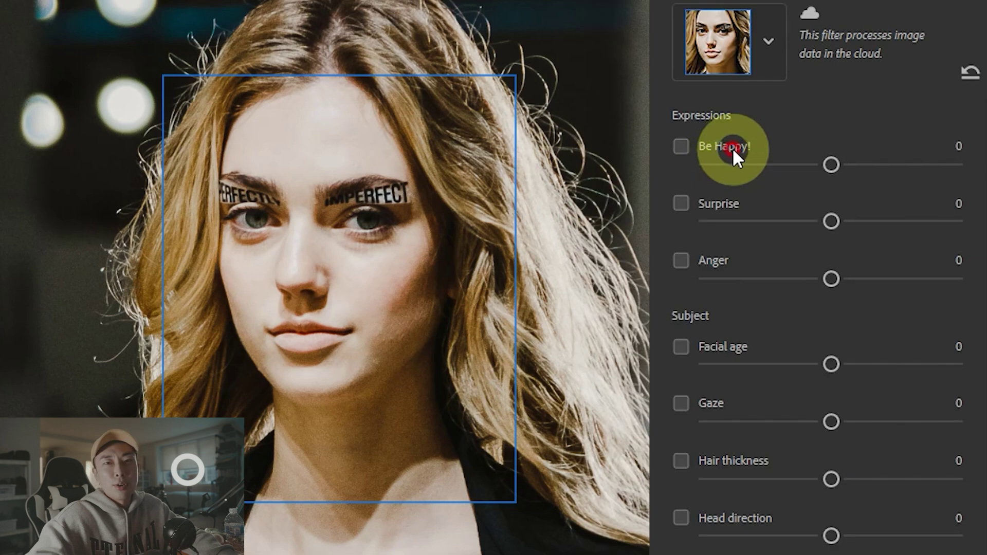
Preview Be Happy! and Surprise at their maximum and minimum, switching each off afterwards.
drag(831, 165, 977, 167)
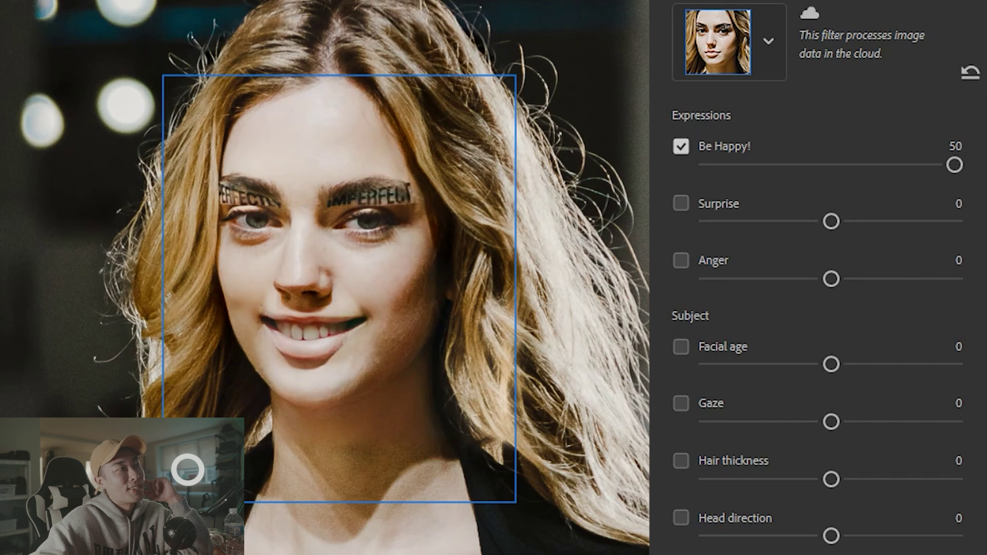
drag(954, 163, 706, 165)
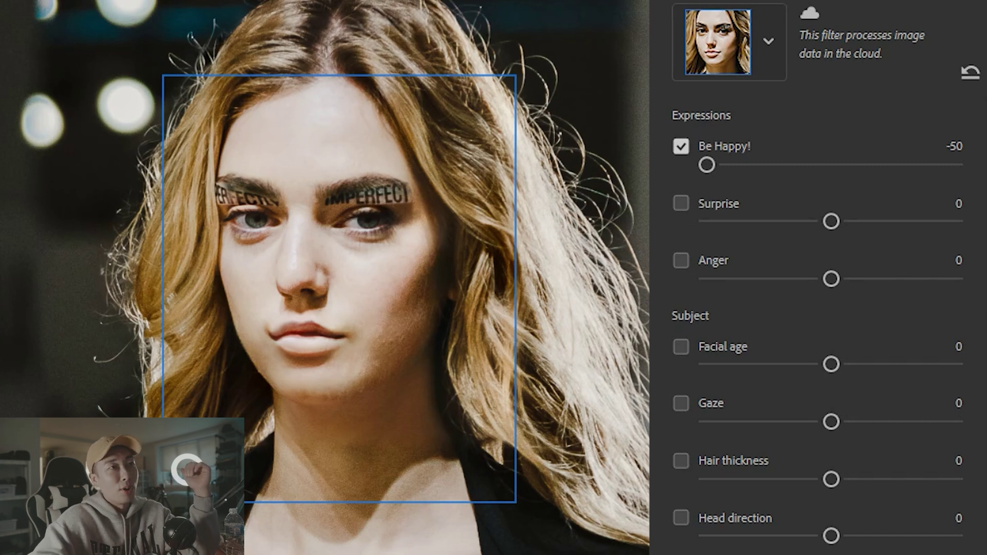
click(683, 146)
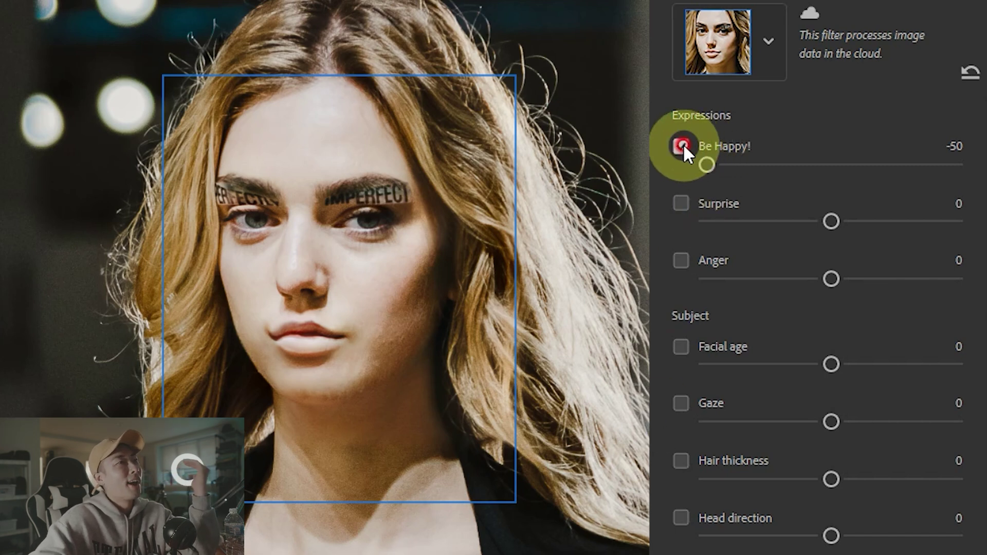
click(684, 204)
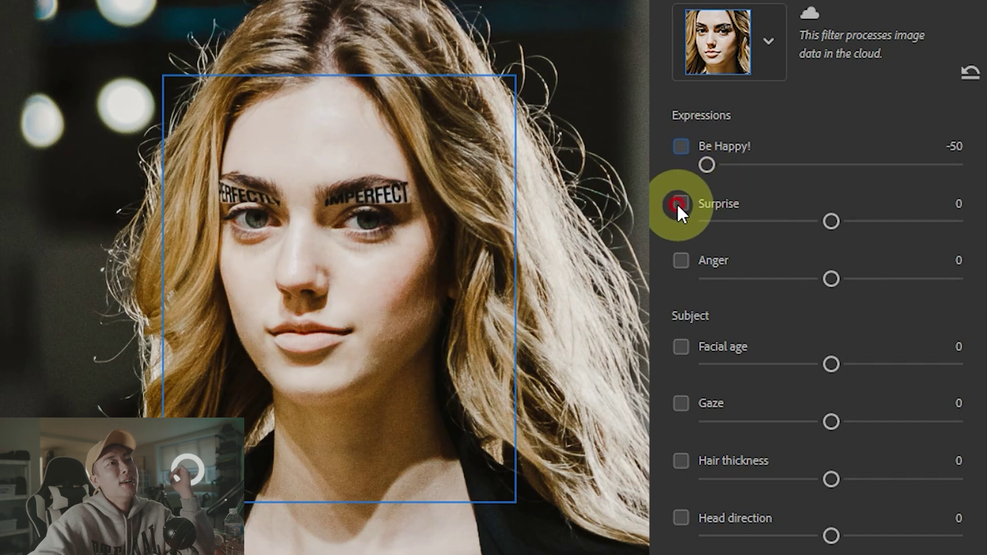
drag(831, 223, 972, 226)
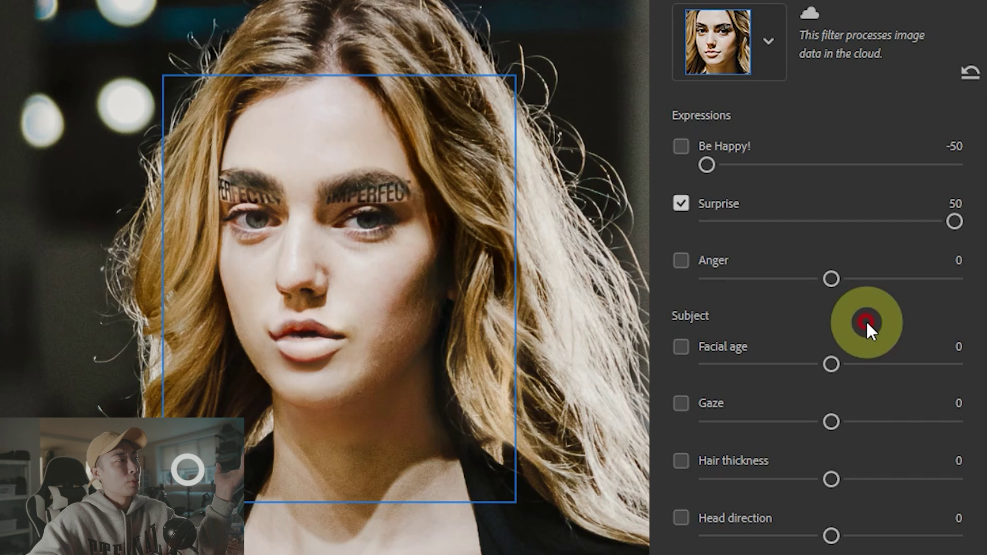
click(680, 202)
drag(955, 222, 656, 219)
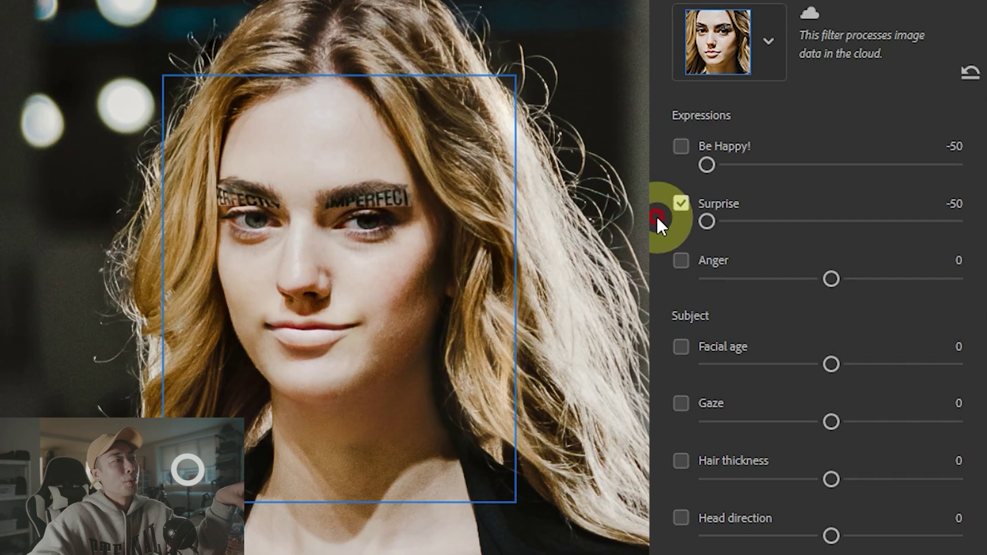
click(681, 206)
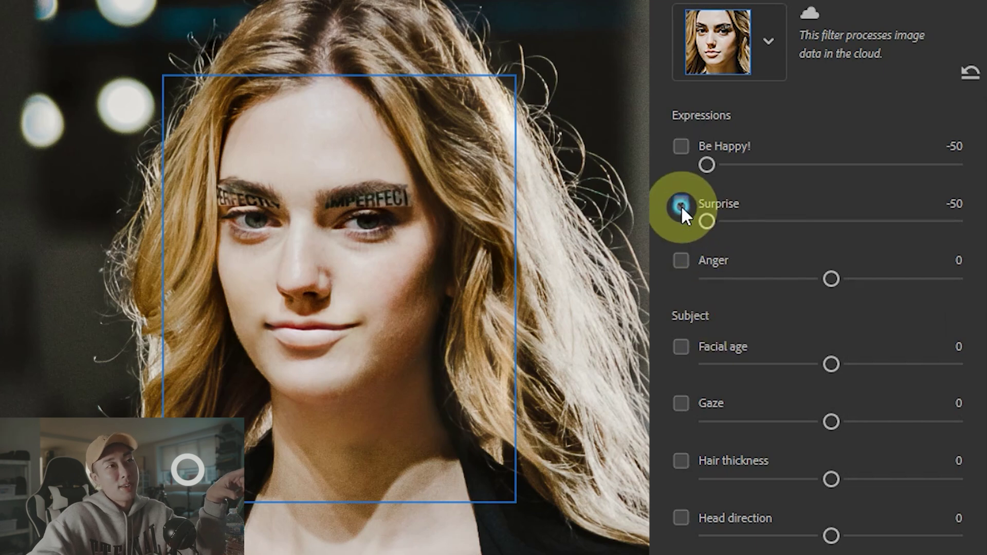
Try Anger at its lowest and highest values, then turn it off for a neutral face.
click(682, 257)
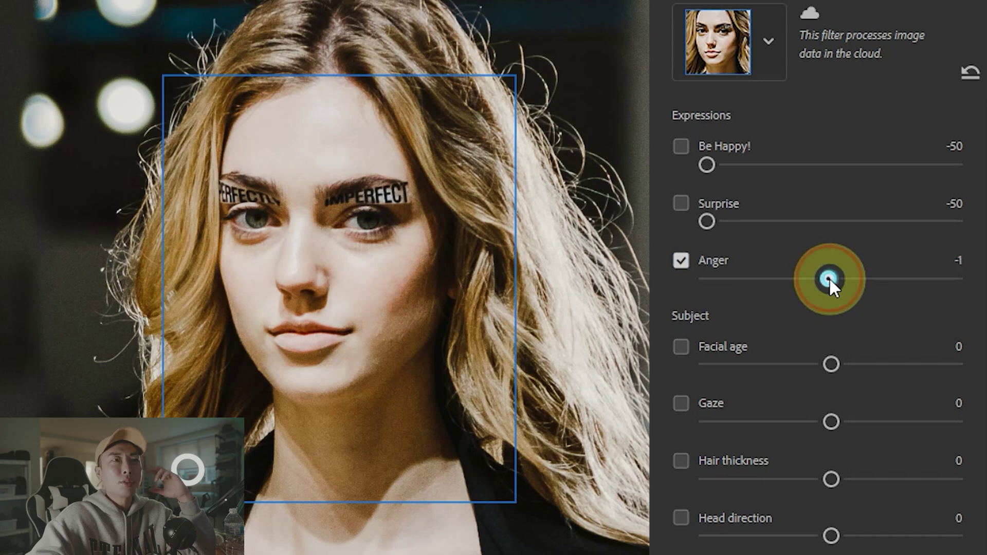
drag(830, 279, 707, 279)
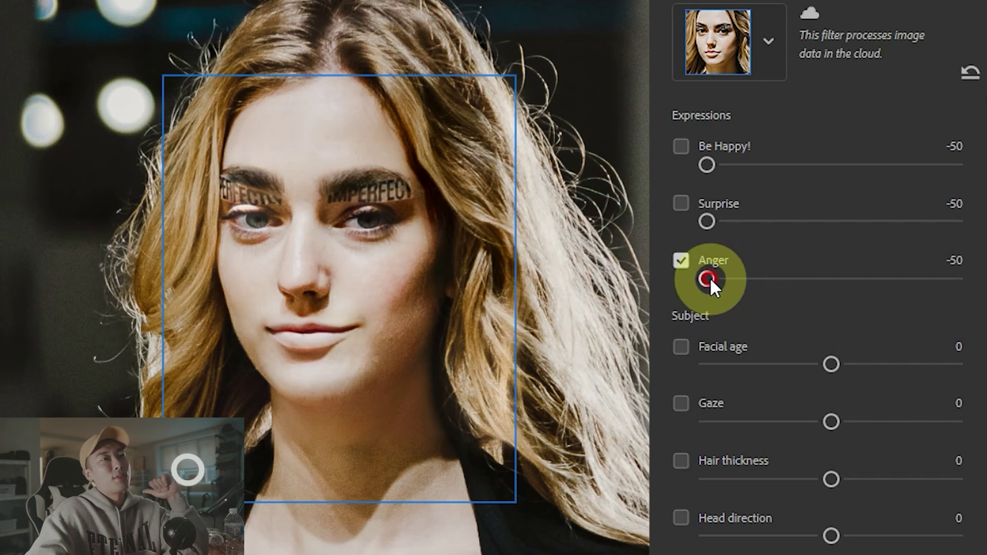
drag(709, 278, 954, 279)
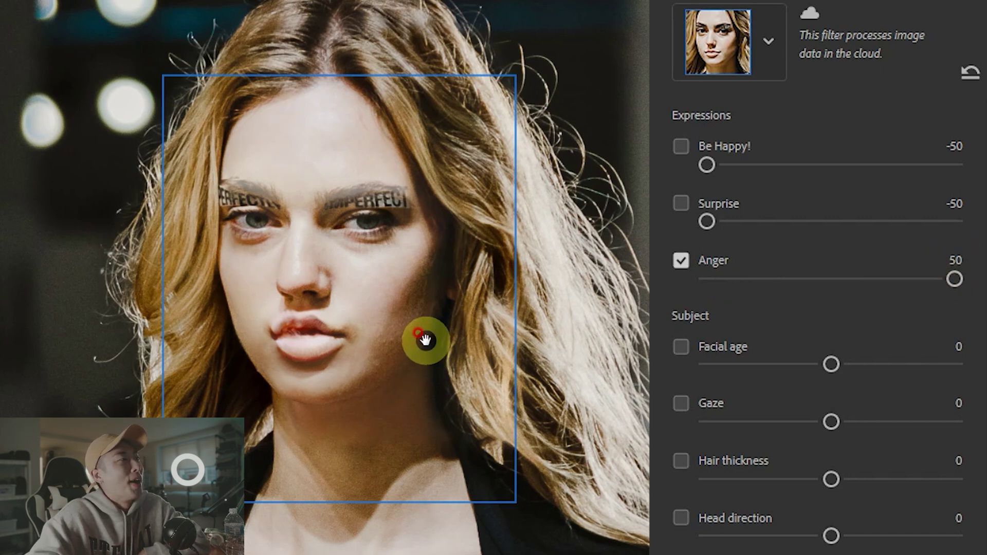
click(681, 260)
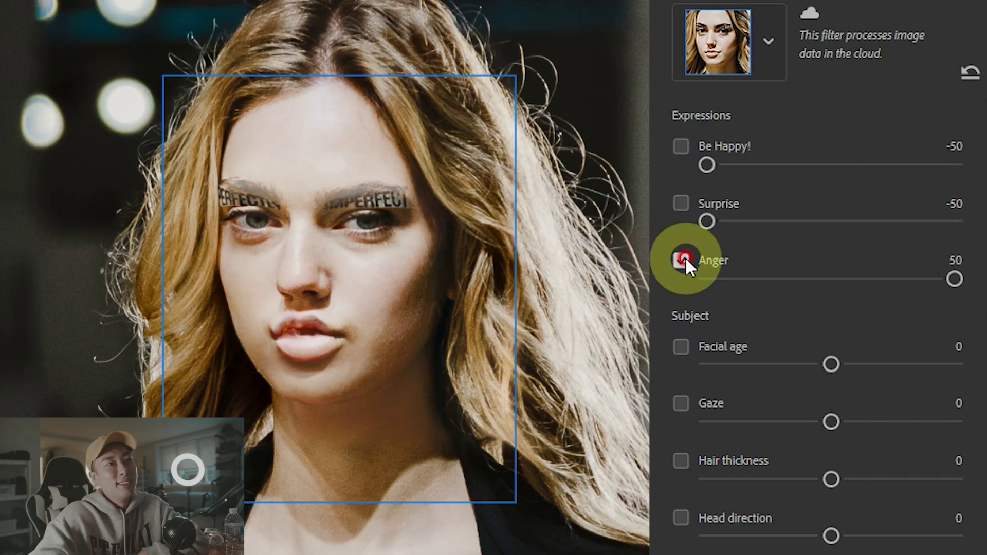
click(682, 260)
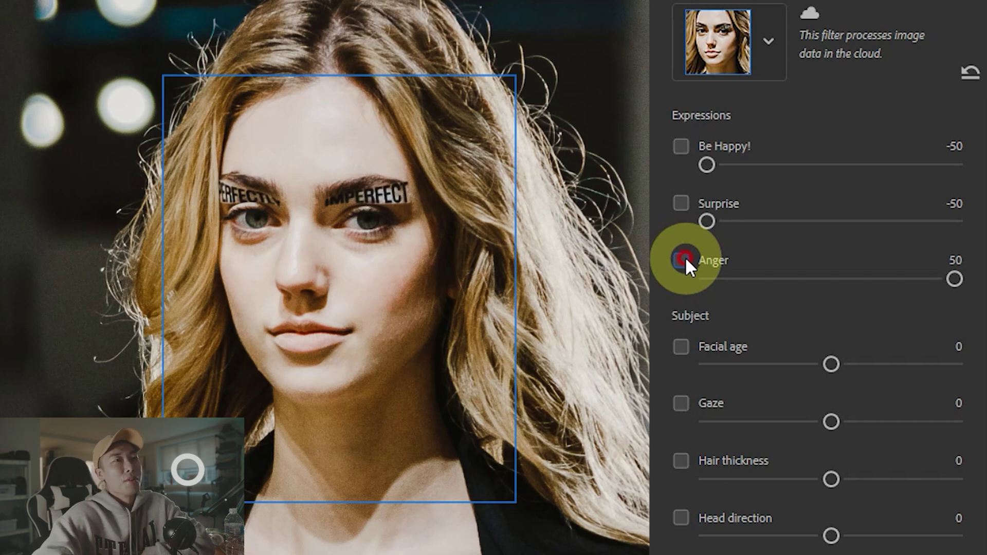
scroll(753, 308, down, 2)
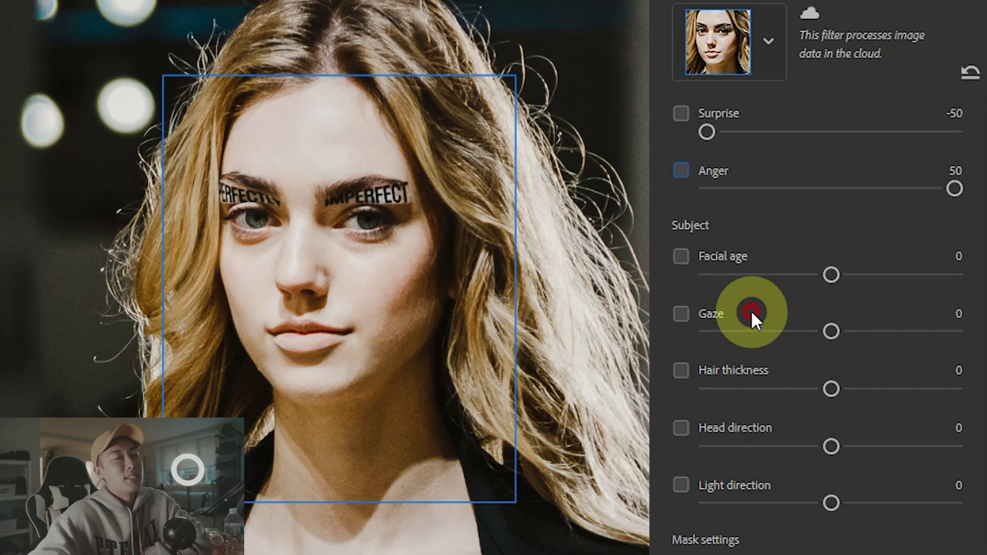
Preview Facial age at oldest and youngest, and Gaze both ways, turning each off.
scroll(761, 344, up, 2)
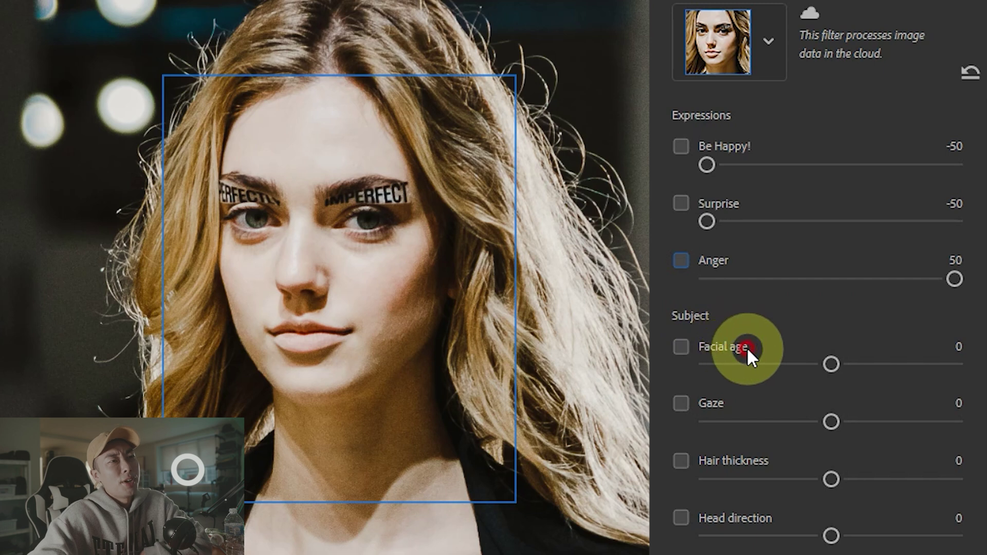
click(827, 362)
drag(828, 362, 954, 365)
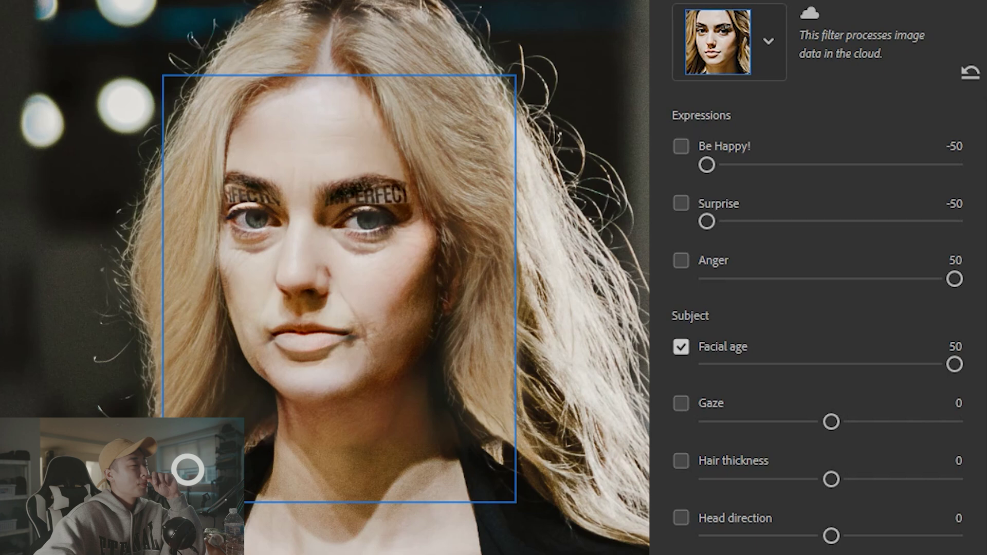
drag(954, 364, 663, 383)
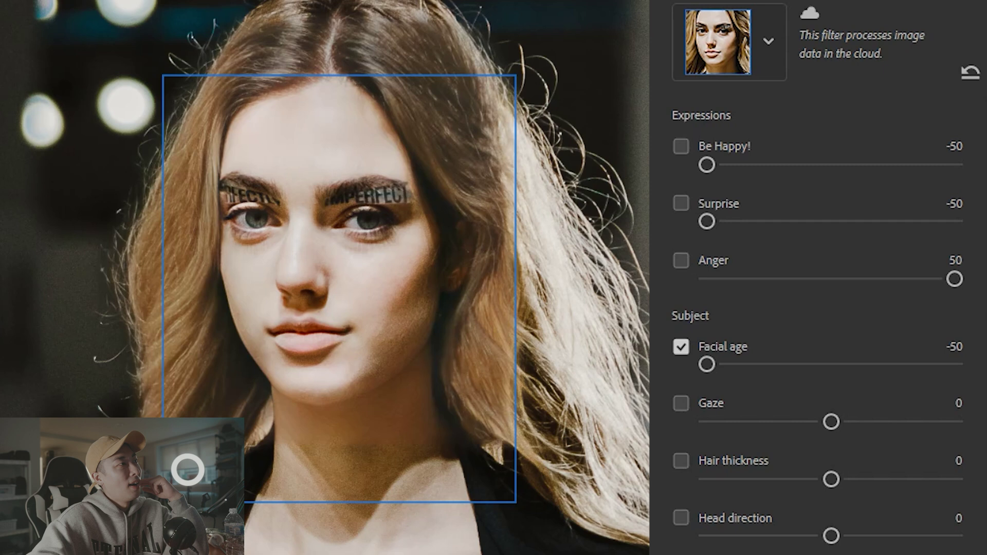
click(676, 350)
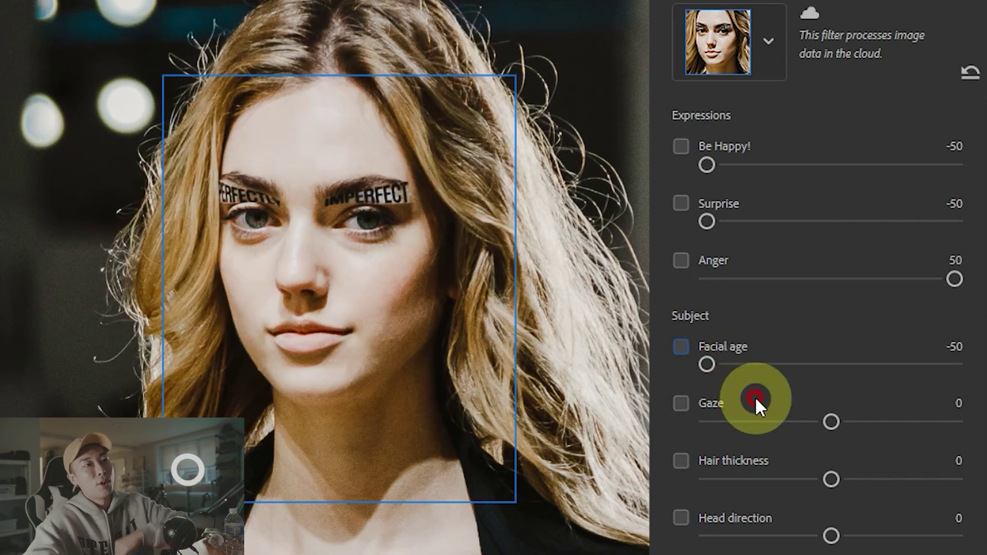
drag(831, 422, 955, 421)
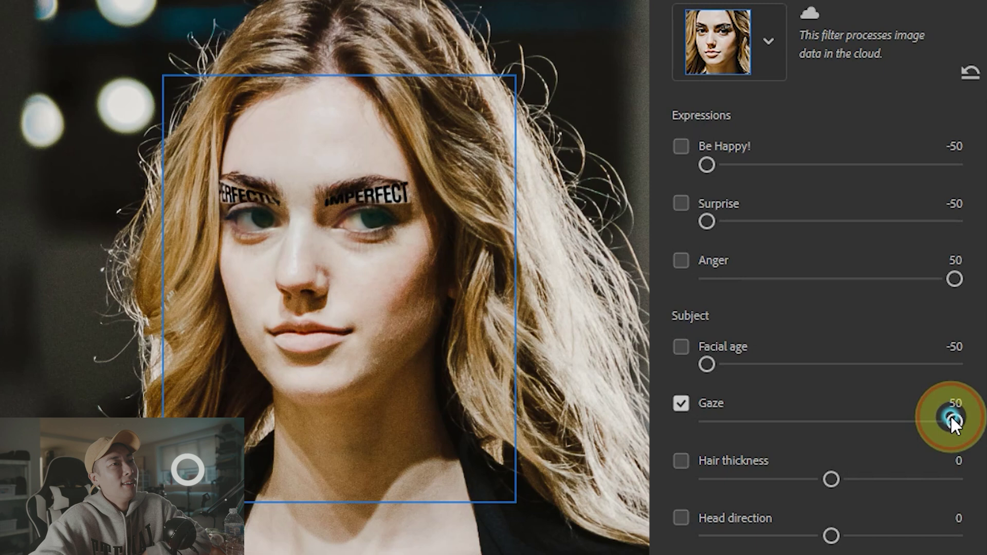
drag(950, 415, 707, 422)
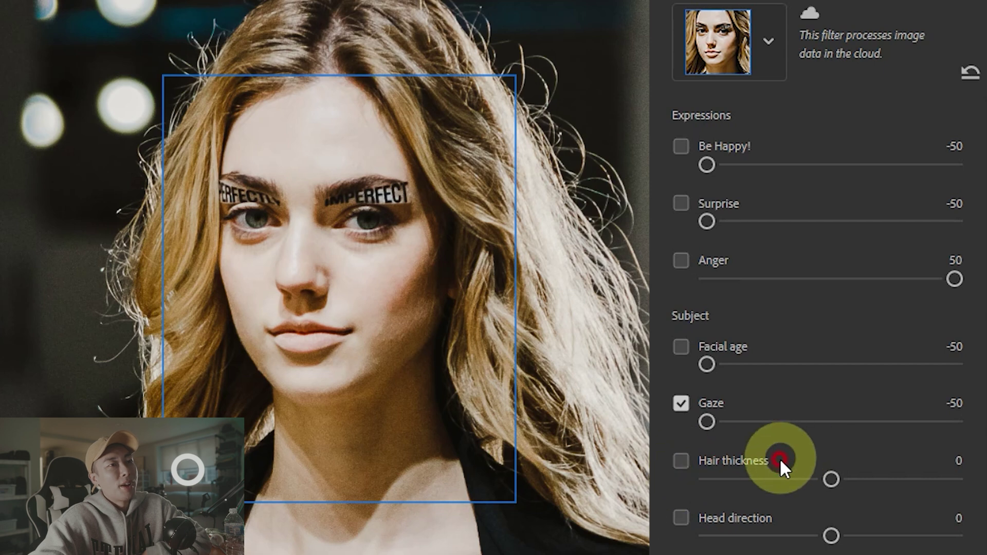
click(682, 404)
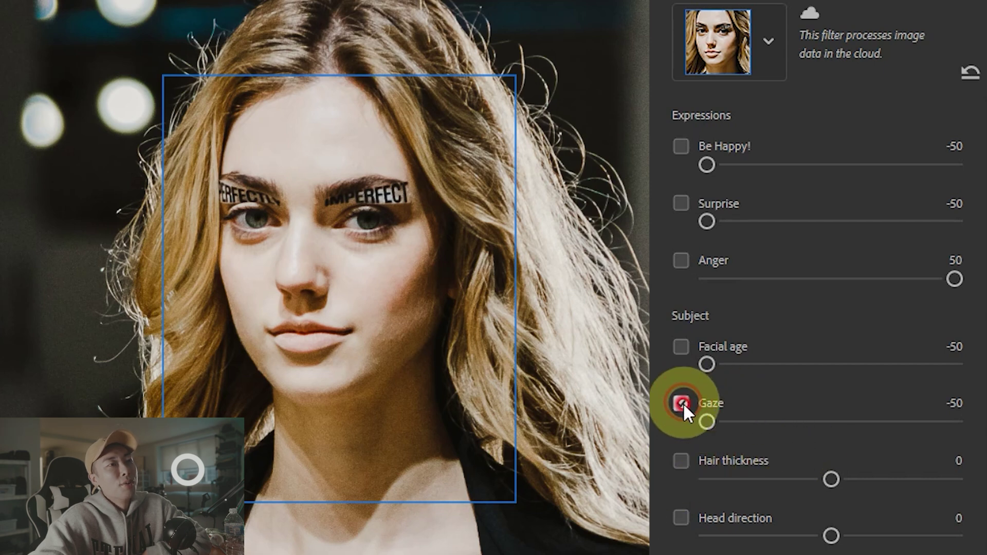
Try Hair thickness at thickest, thinnest and back to 50, then disable it.
click(684, 458)
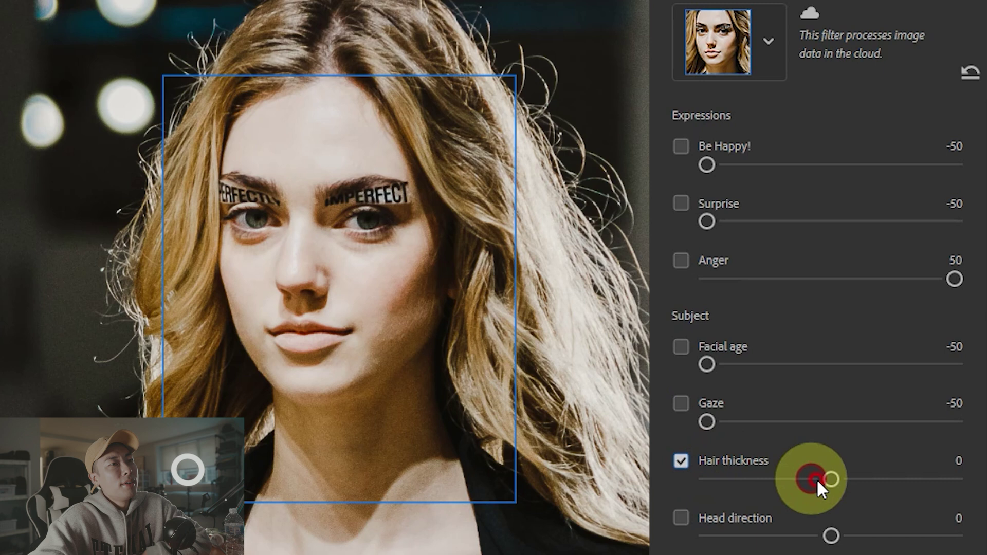
drag(833, 479, 951, 479)
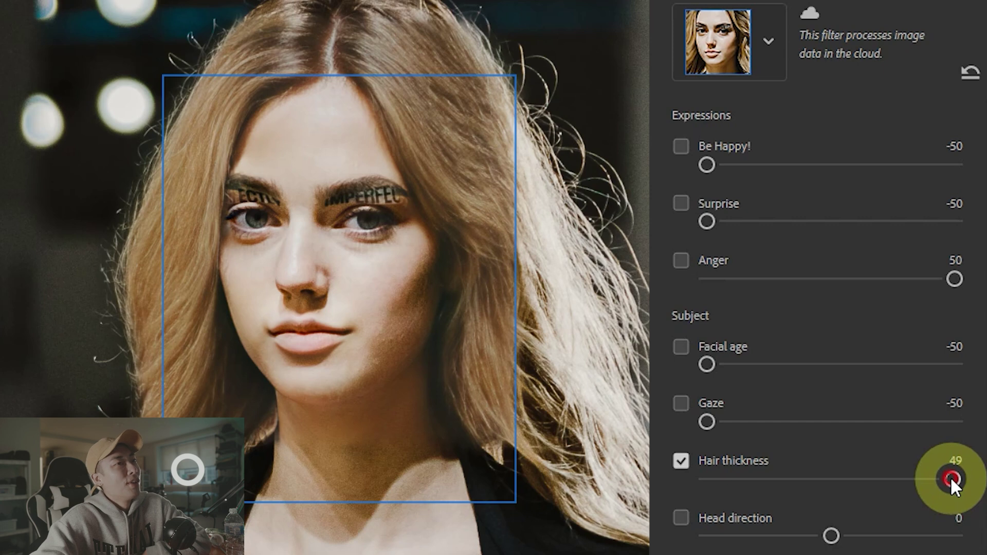
drag(950, 480, 707, 479)
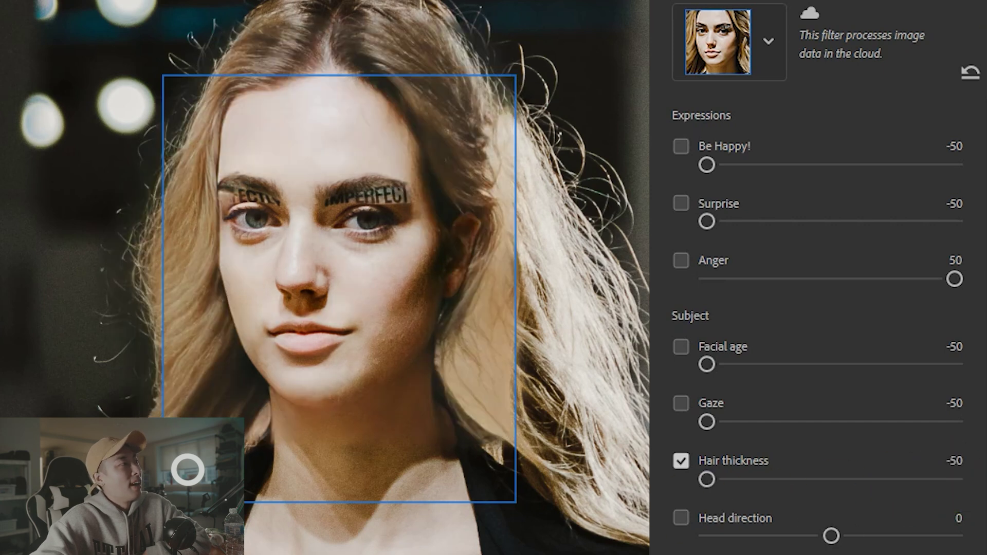
drag(792, 480, 981, 464)
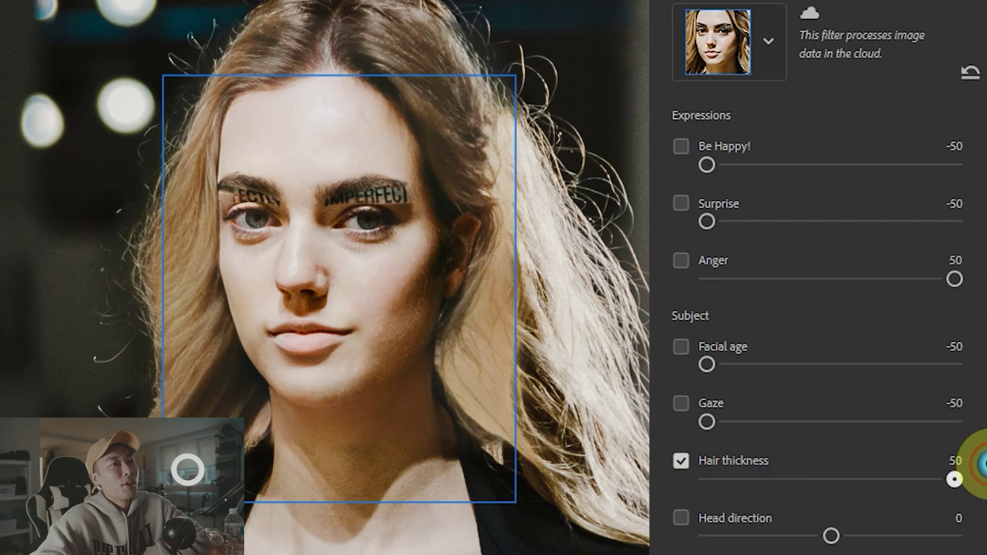
click(682, 459)
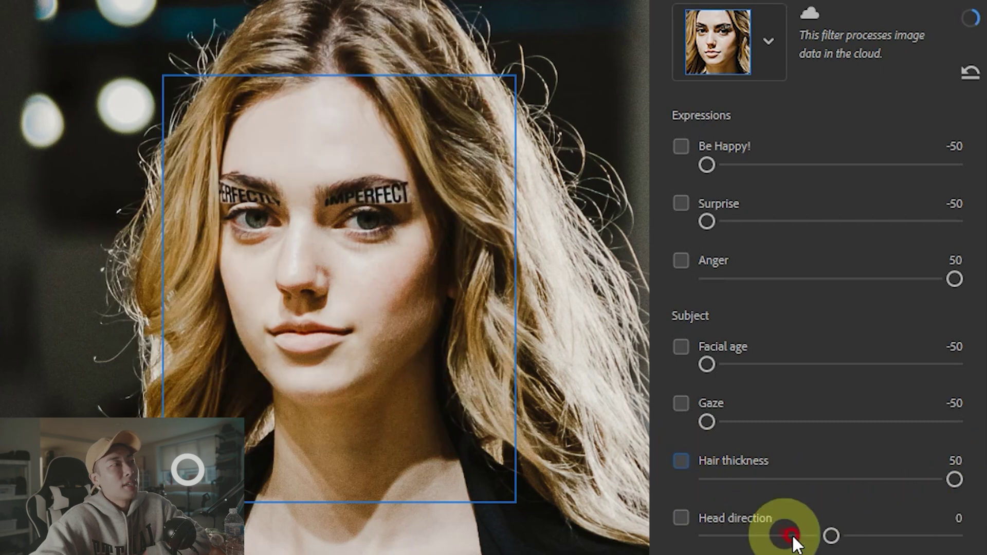
Swing Head direction and Light direction fully each way, then switch them off.
click(684, 519)
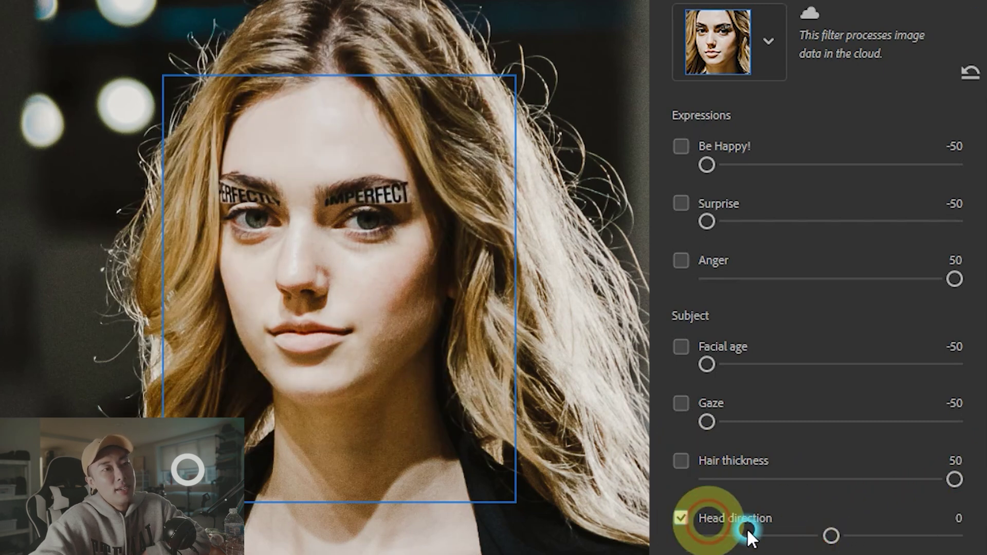
drag(829, 536, 954, 536)
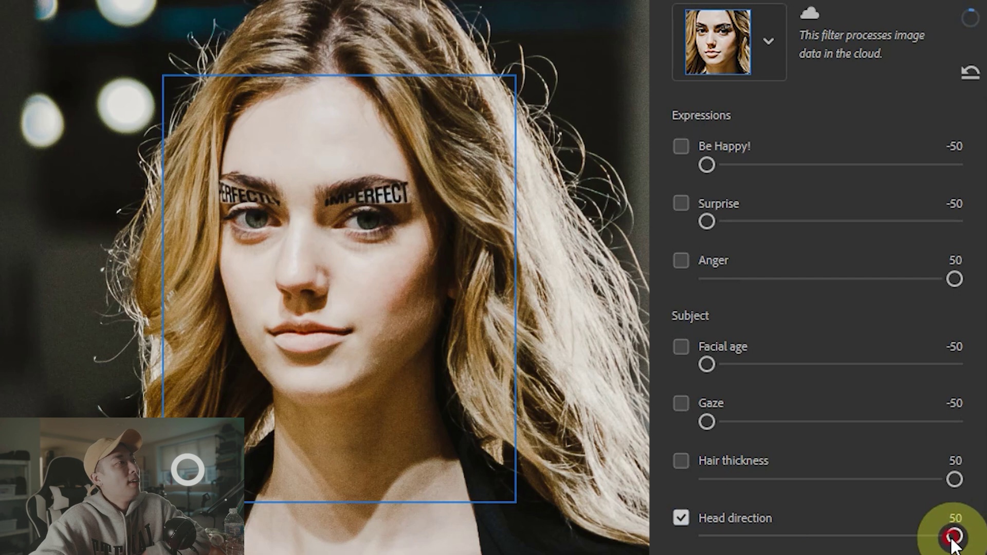
drag(954, 537, 706, 536)
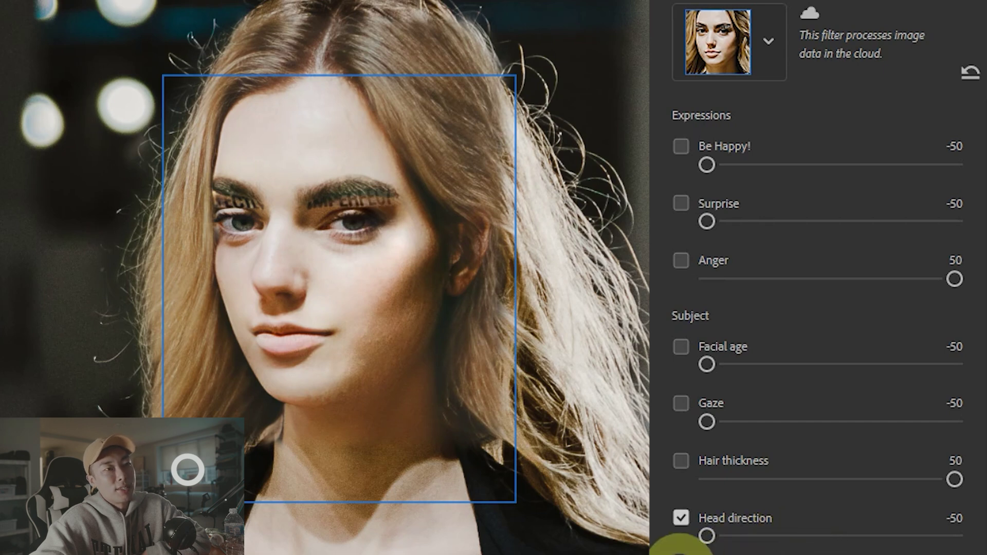
click(682, 518)
drag(862, 402, 982, 409)
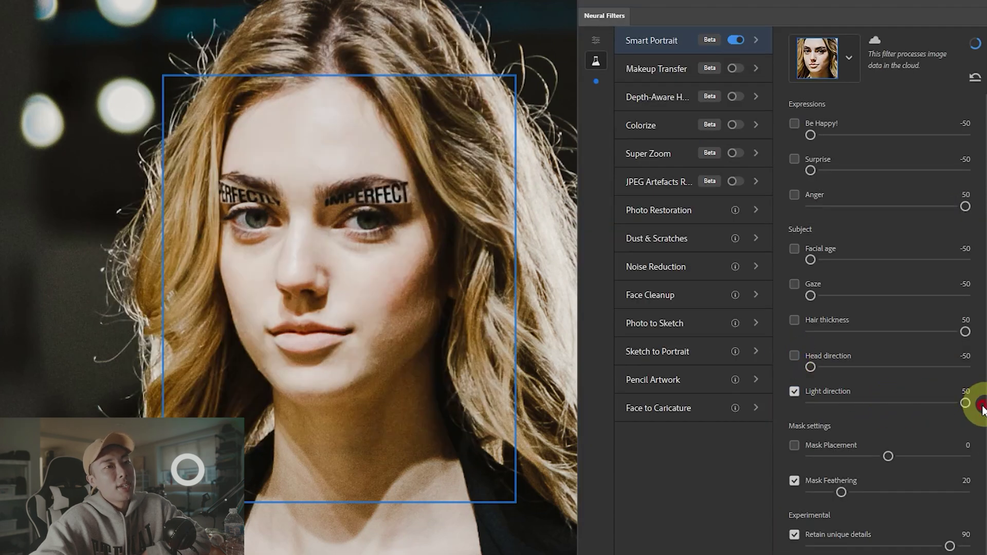
mouse_move(895, 397)
mouse_down()
mouse_move(779, 411)
mouse_move(889, 403)
mouse_up()
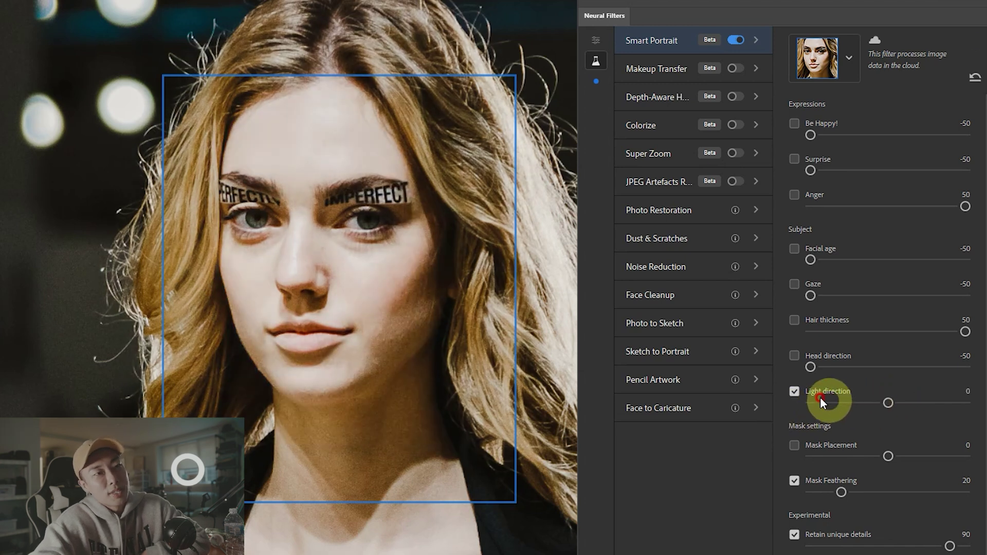
click(795, 392)
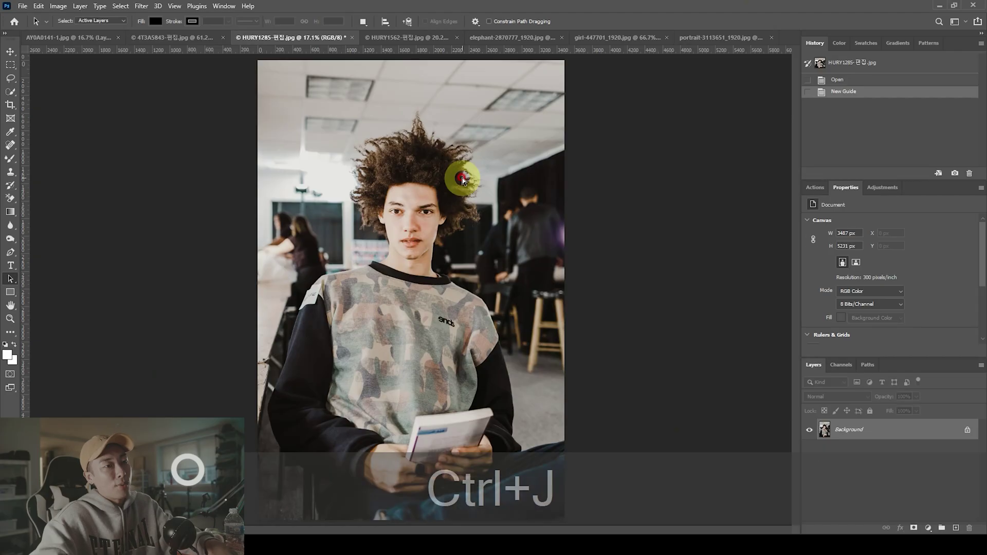
Duplicate the curly-haired portrait to a new layer and open Neural Filters, zoomed on the face.
key(ctrl+j)
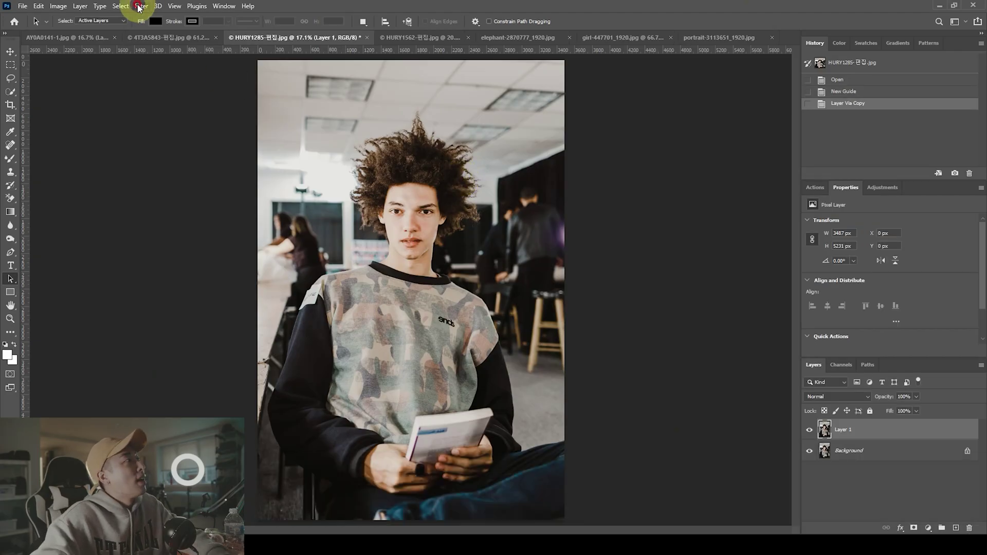
click(139, 7)
click(159, 45)
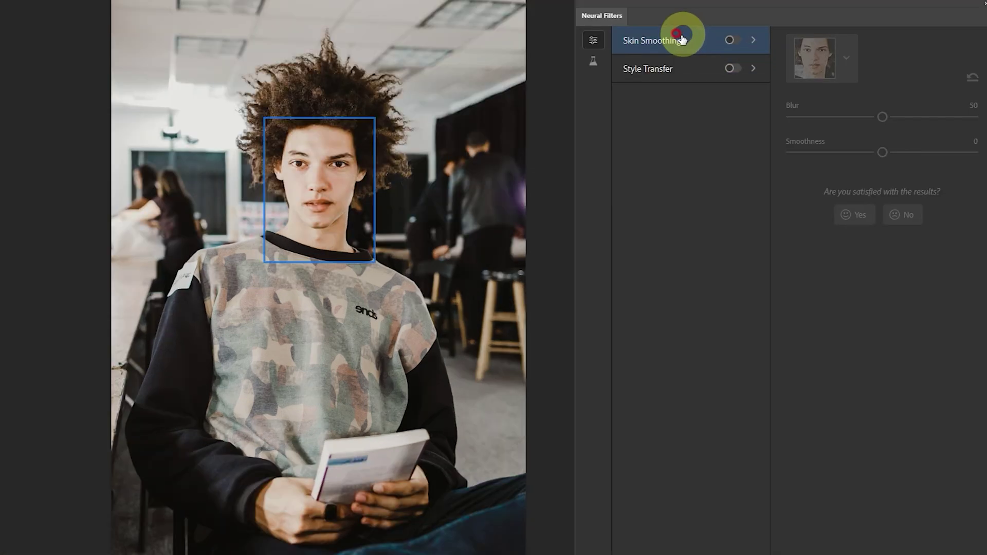
scroll(347, 143, up, 2)
scroll(341, 139, up, 2)
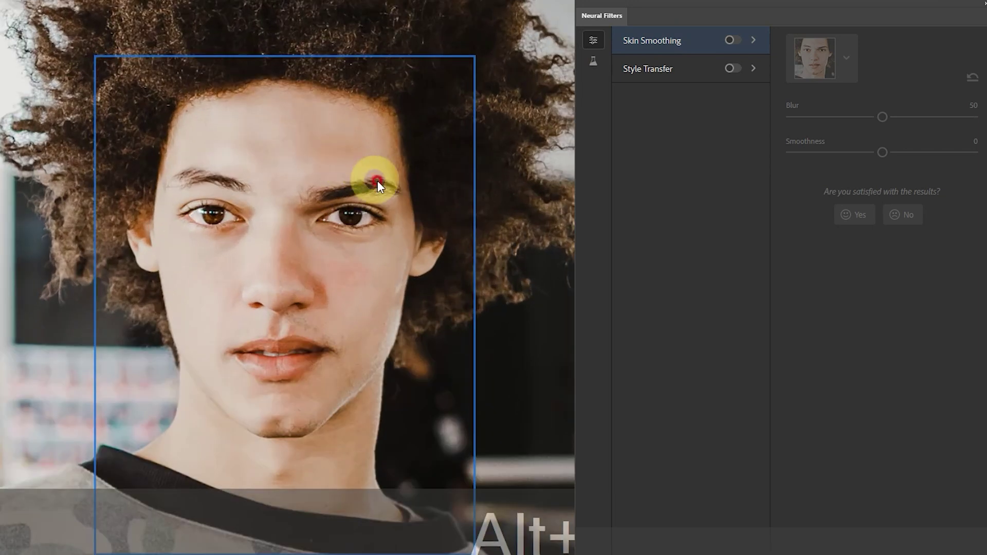
drag(387, 238, 418, 249)
scroll(329, 278, up, 2)
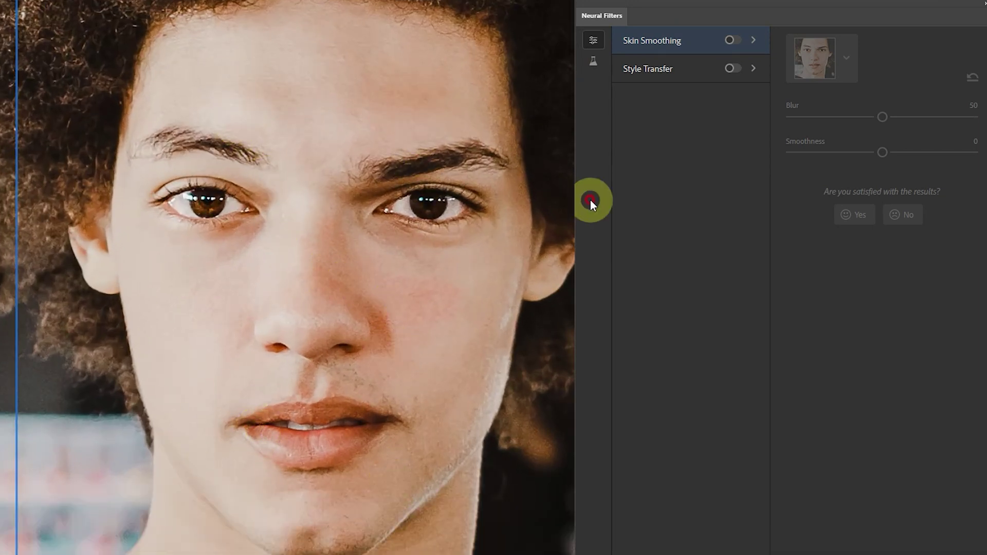
Enable Skin Smoothing, raise blur and smoothness, and compare against the original.
click(742, 38)
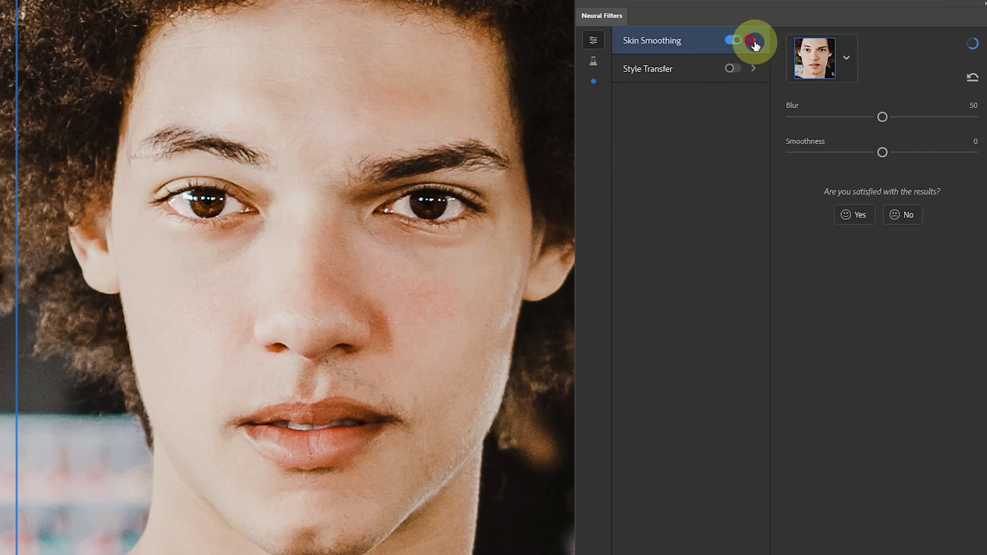
drag(884, 118, 961, 154)
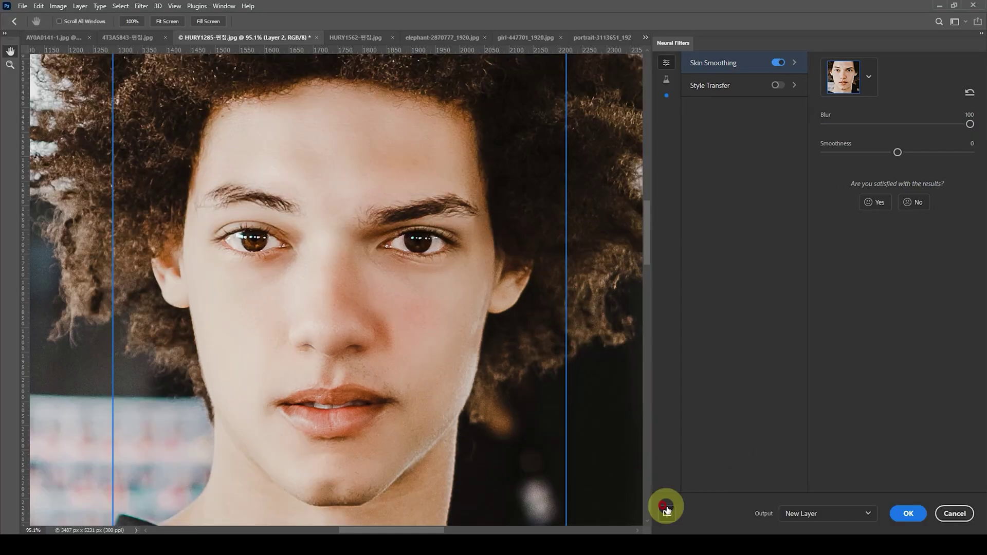
click(667, 515)
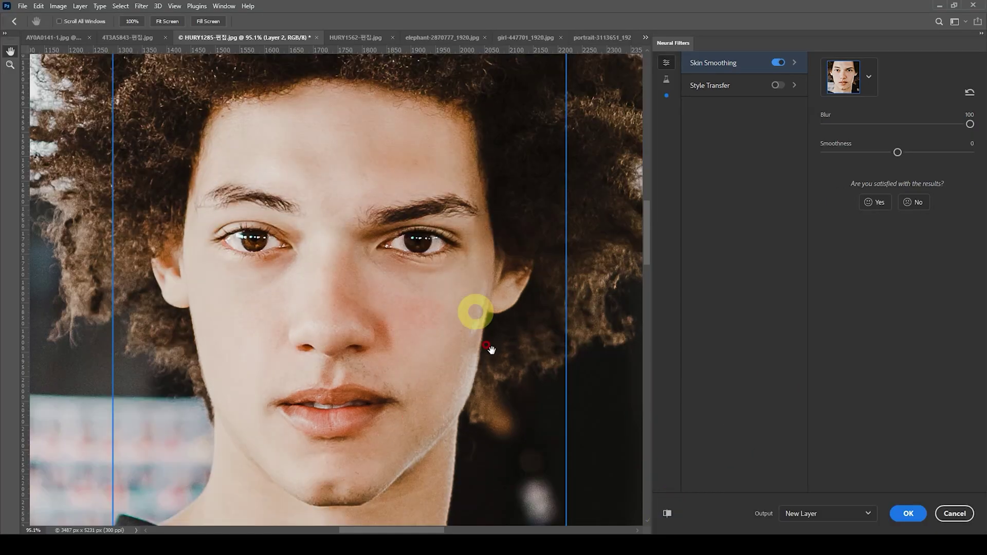
click(668, 514)
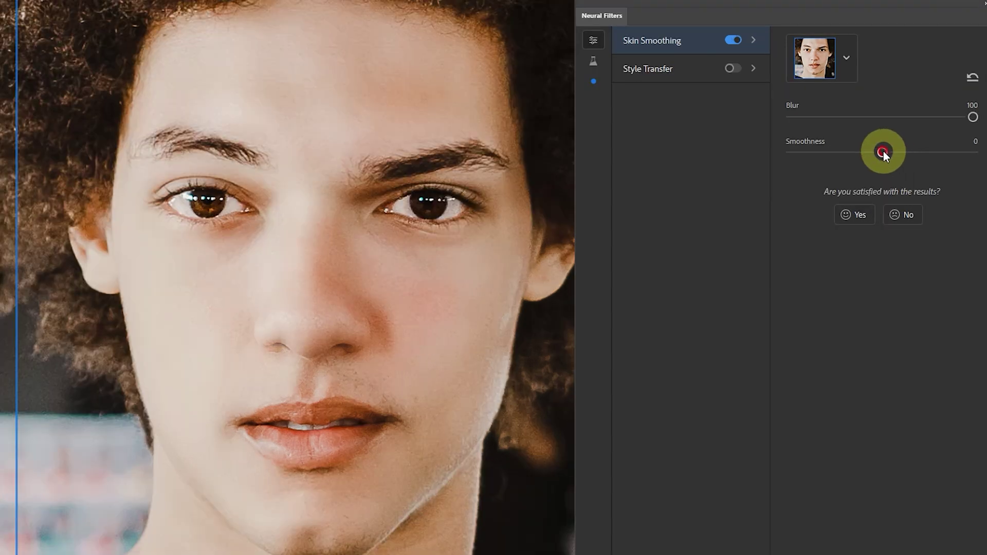
drag(897, 152, 973, 152)
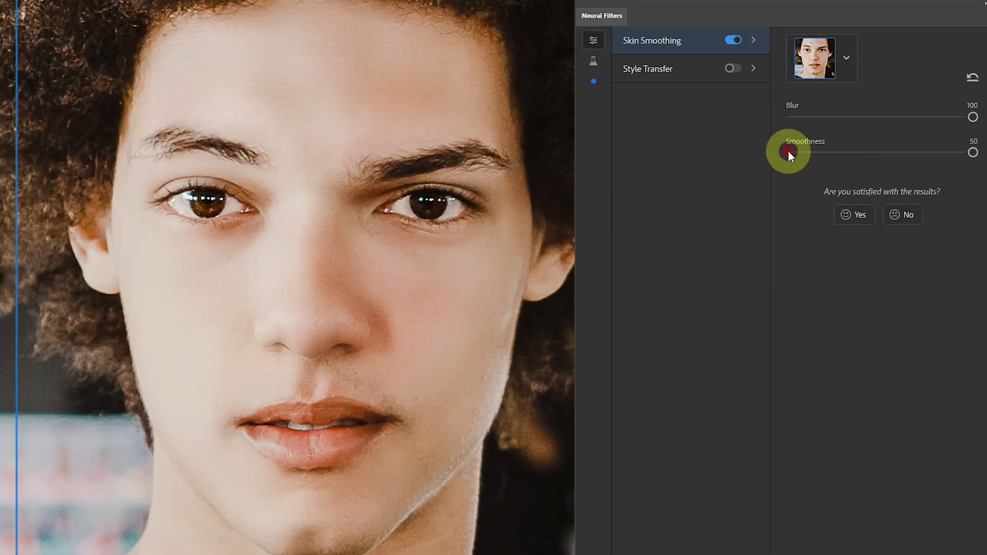
click(668, 516)
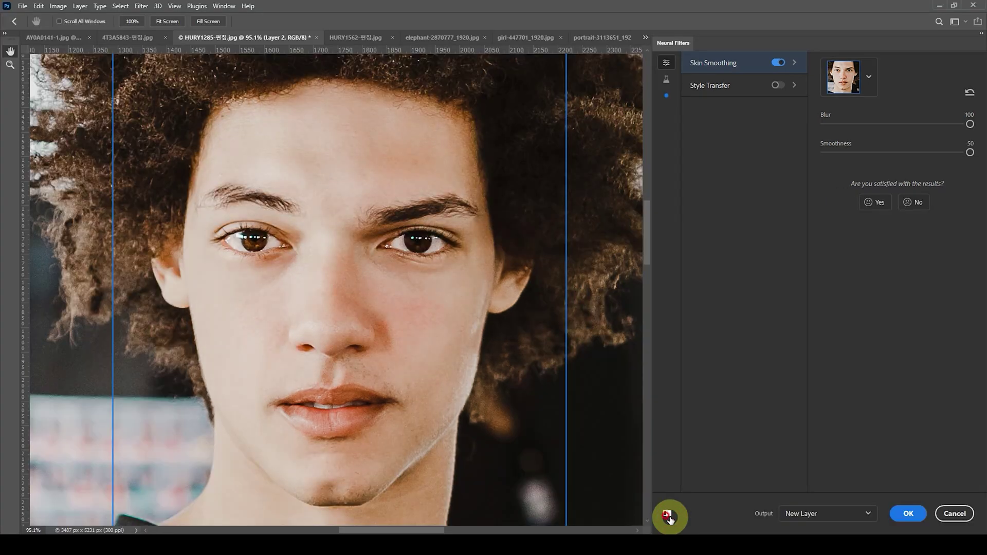
click(668, 516)
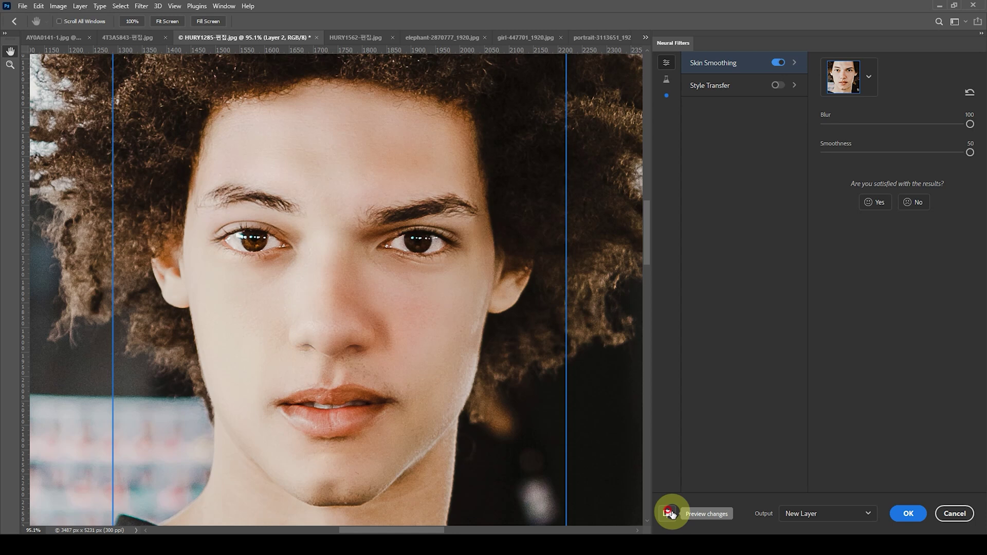
Settle Skin Smoothing at Blur 60 and Smoothness 10 and recentre the face.
scroll(584, 334, down, 3)
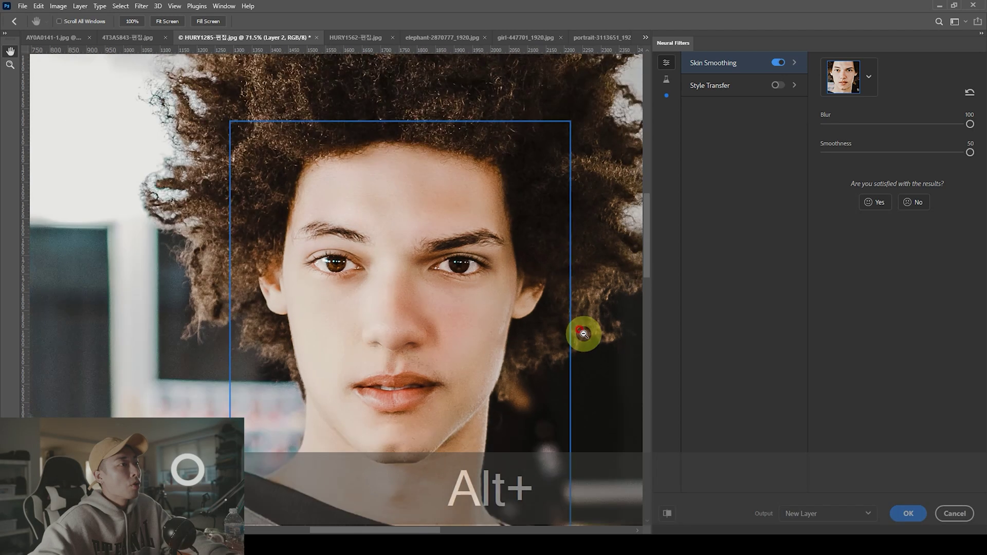
scroll(584, 334, down, 2)
scroll(583, 335, down, 2)
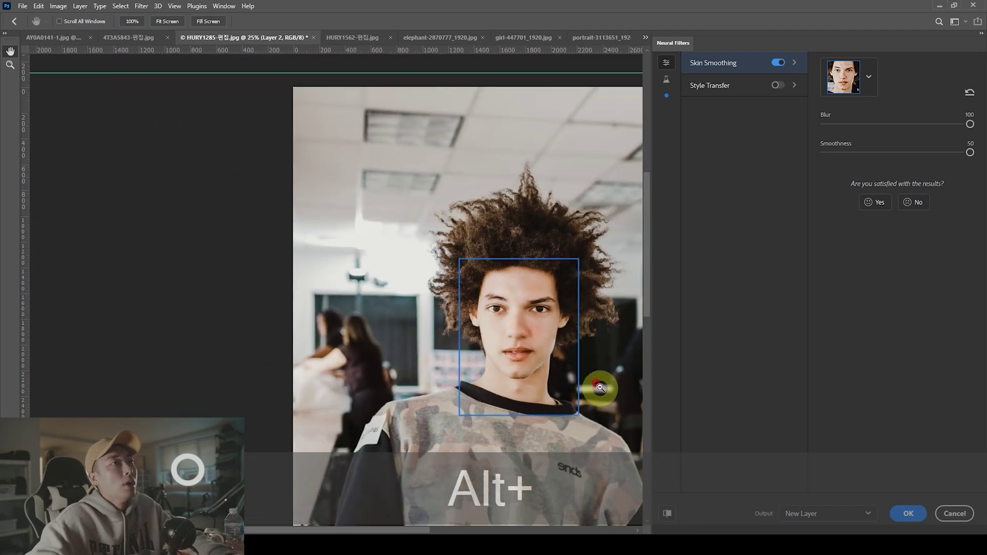
scroll(617, 278, up, 3)
mouse_move(970, 124)
mouse_down()
mouse_move(912, 124)
mouse_move(913, 153)
mouse_up()
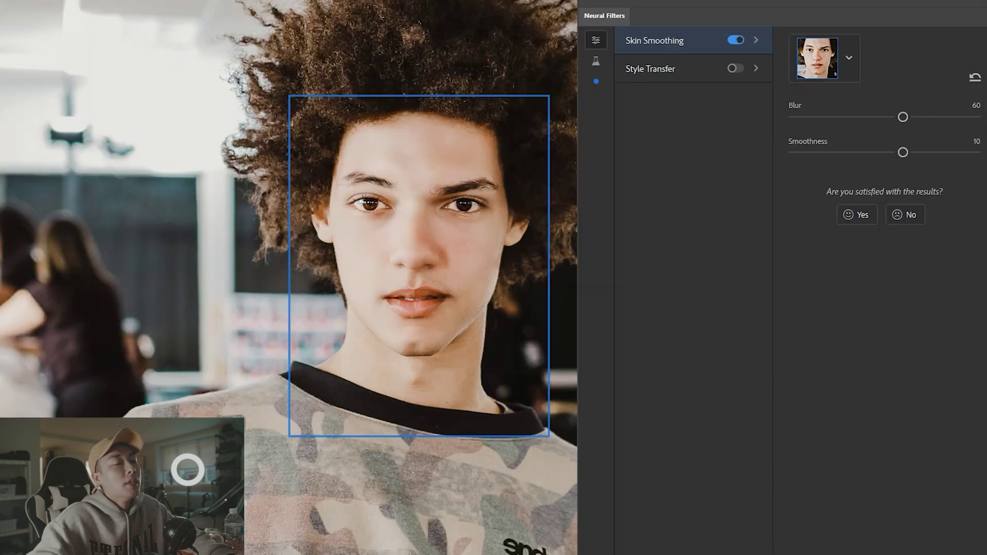
drag(576, 306, 566, 331)
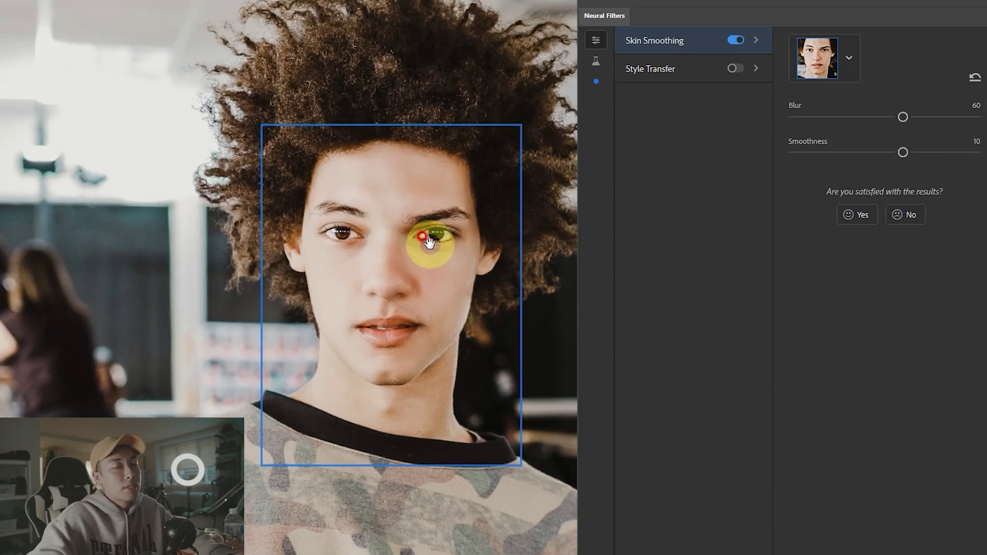
click(596, 61)
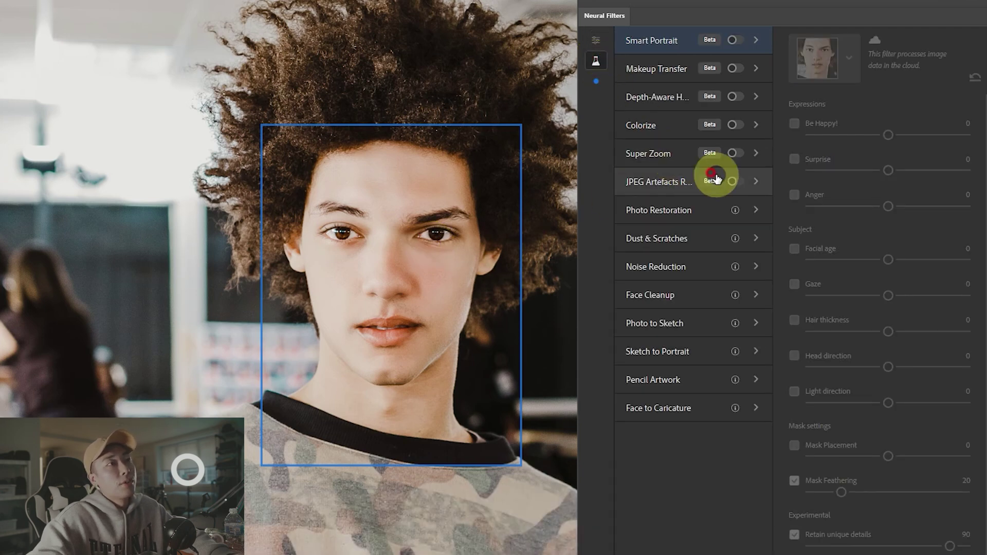
Turn on Super Zoom at 2x and enable Remove JPEG Artefacts.
click(652, 158)
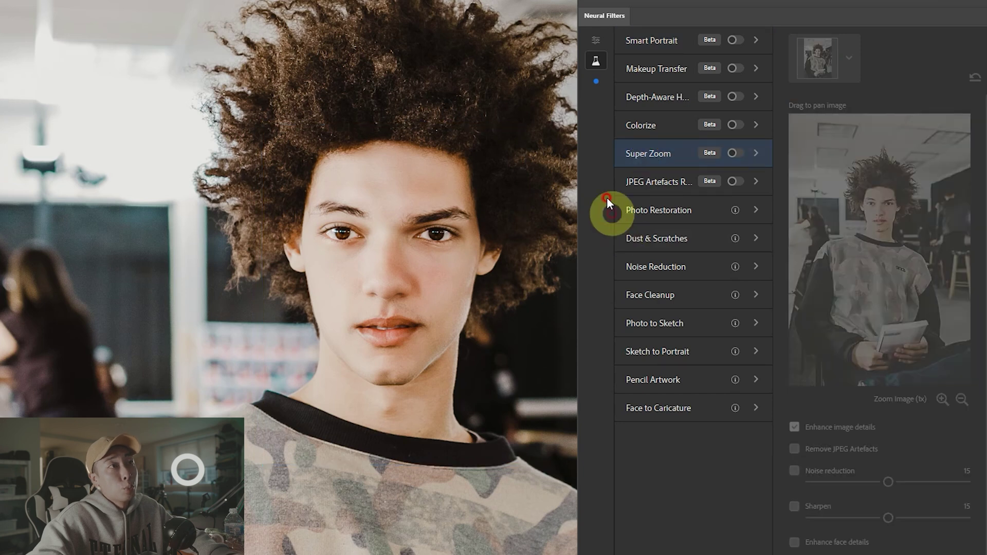
click(734, 153)
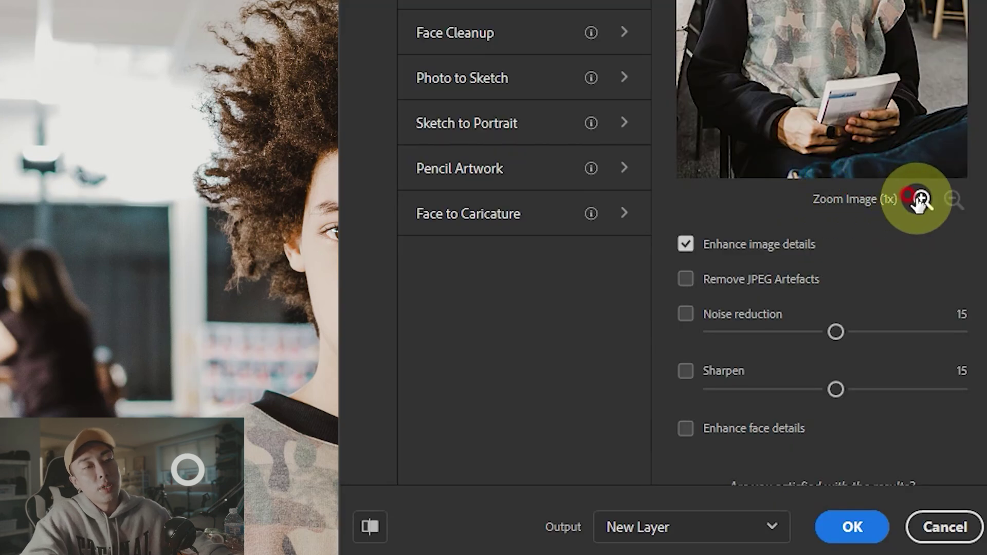
click(919, 200)
drag(881, 32, 868, 53)
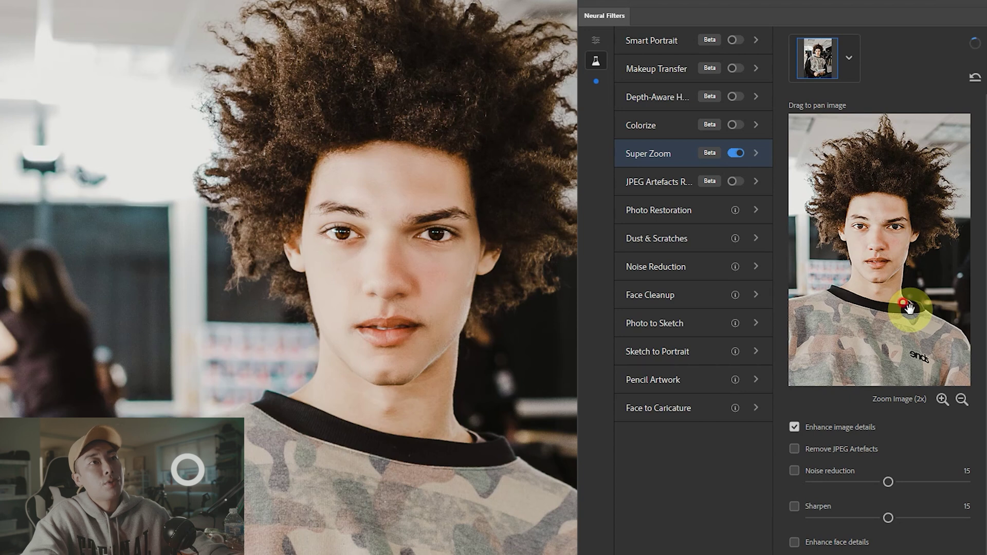
click(554, 328)
scroll(572, 314, down, 2)
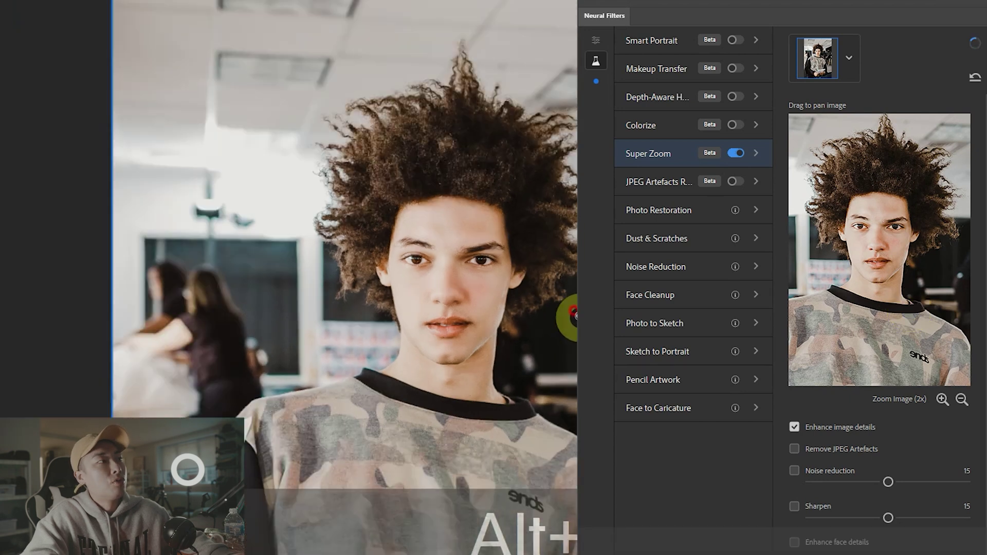
scroll(572, 315, down, 2)
scroll(573, 317, up, 1)
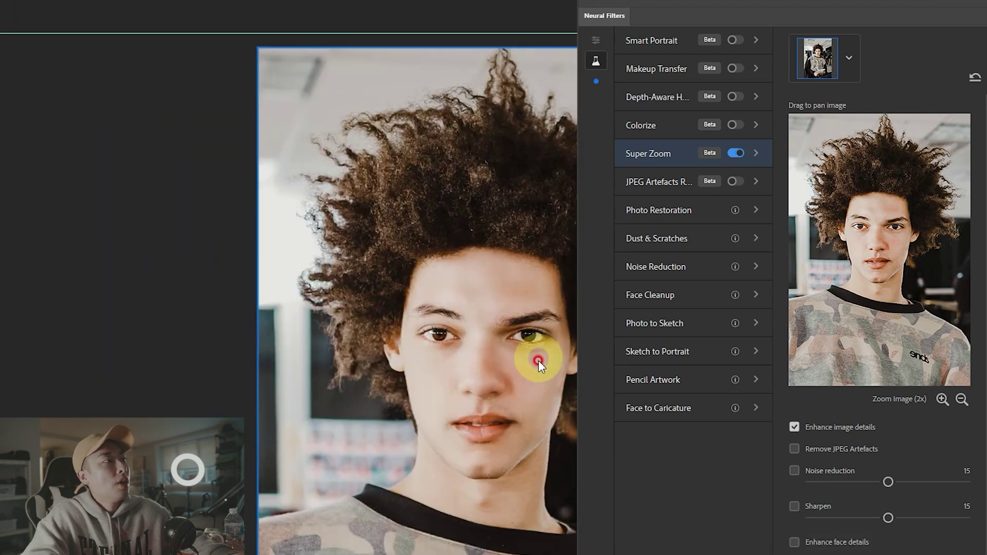
scroll(539, 360, up, 2)
scroll(539, 360, up, 1)
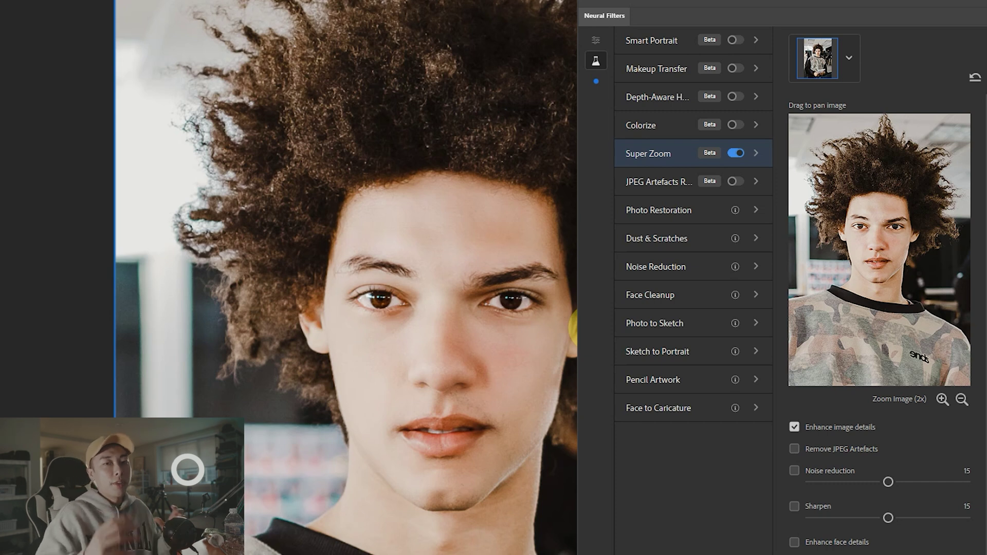
click(846, 450)
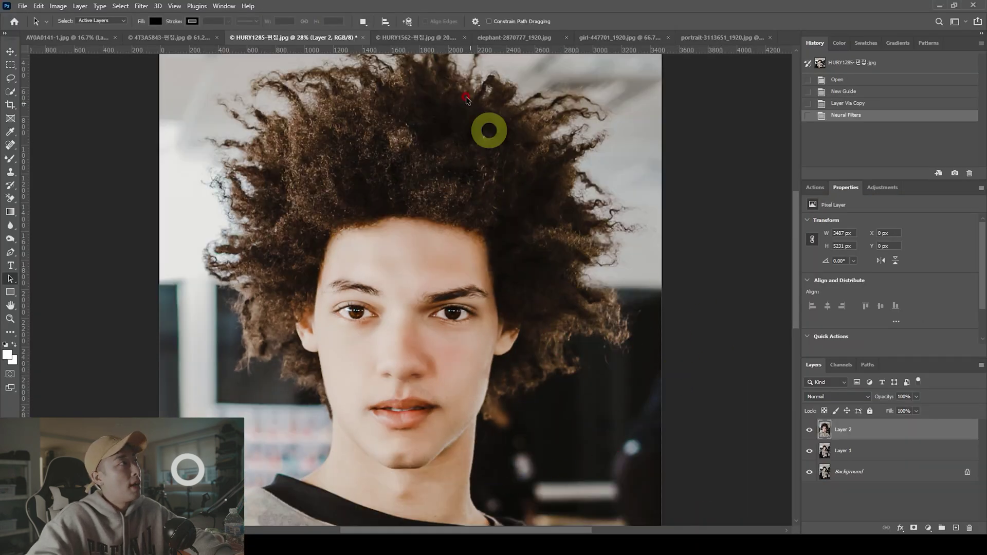
Launch Neural Filters on the portrait-3113651 black-and-white couple photo.
click(436, 42)
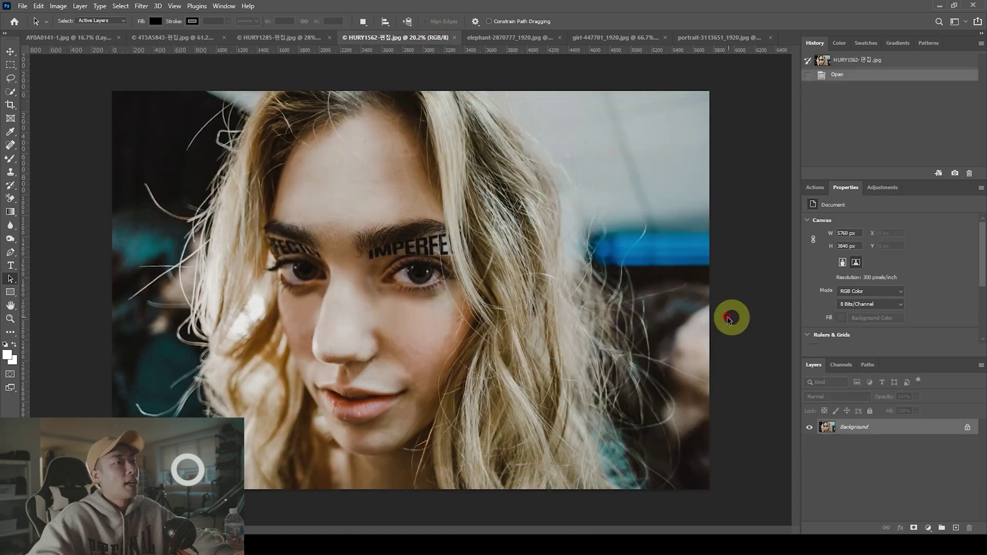
click(140, 6)
click(170, 40)
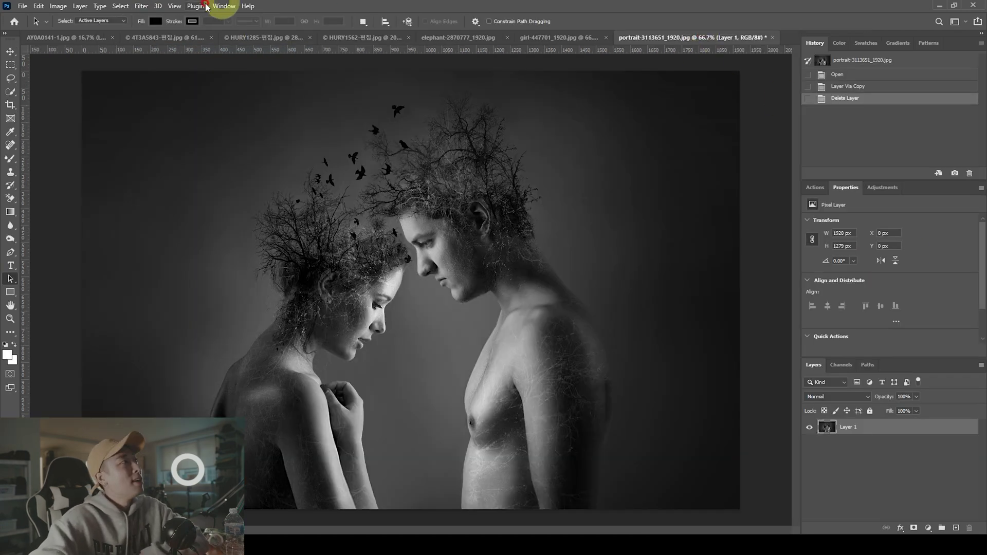
click(138, 6)
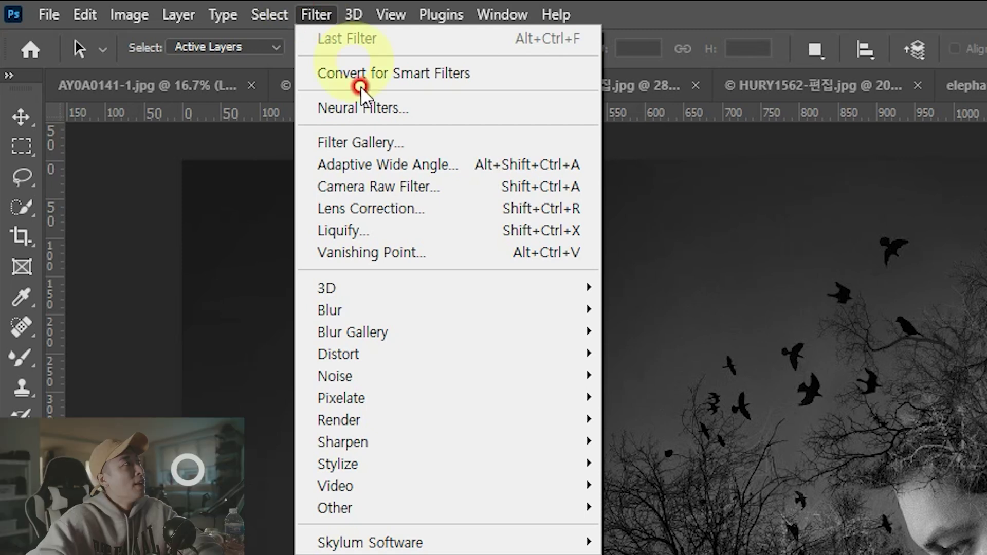
click(355, 108)
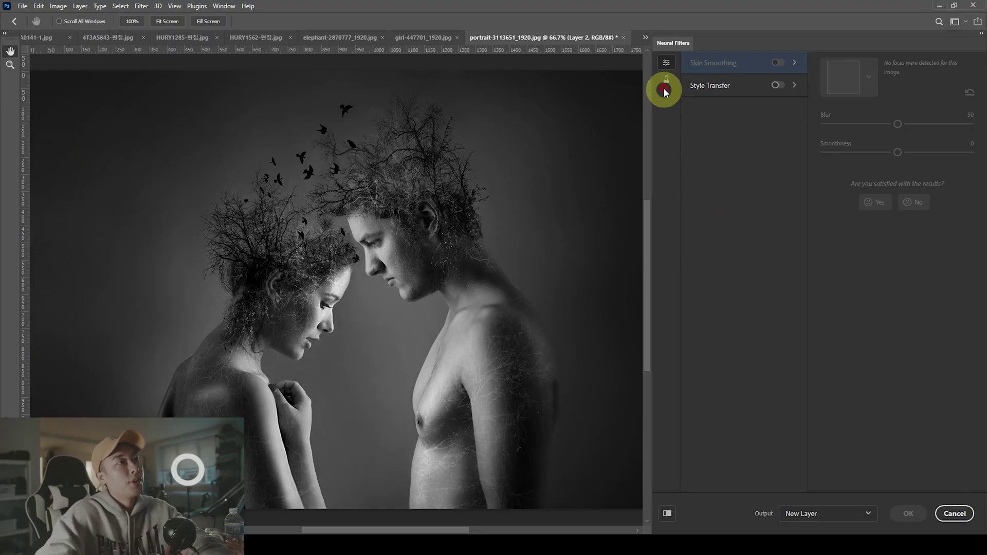
Turn on Colorize and balance Cyan/Red, Blue/Yellow and Magenta/Green to a muted tone.
click(666, 79)
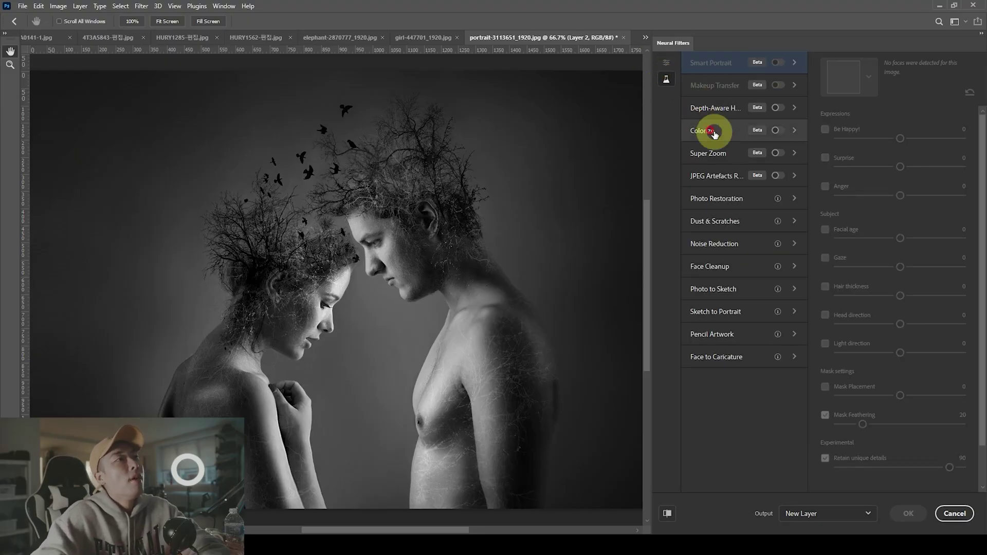
click(778, 133)
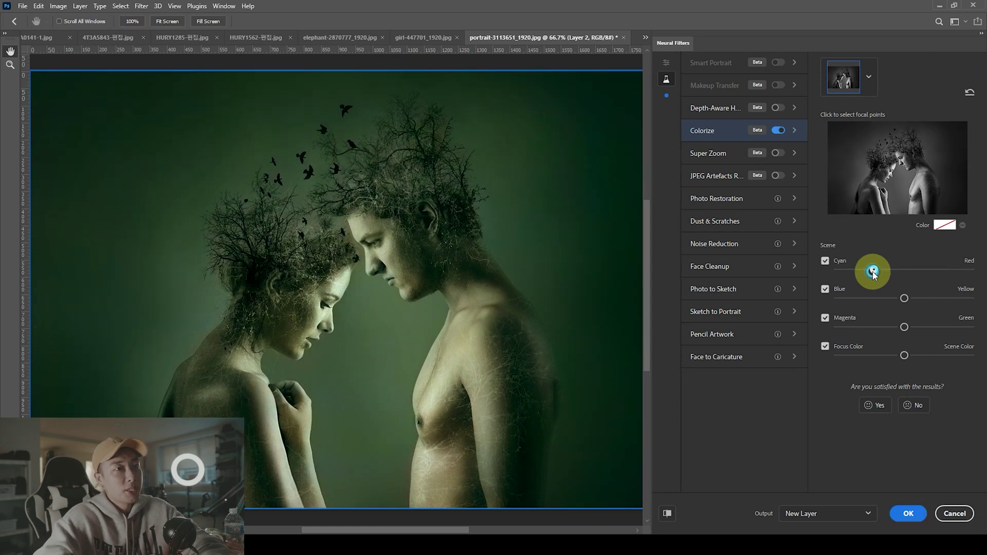
drag(895, 271, 902, 269)
drag(921, 305, 909, 305)
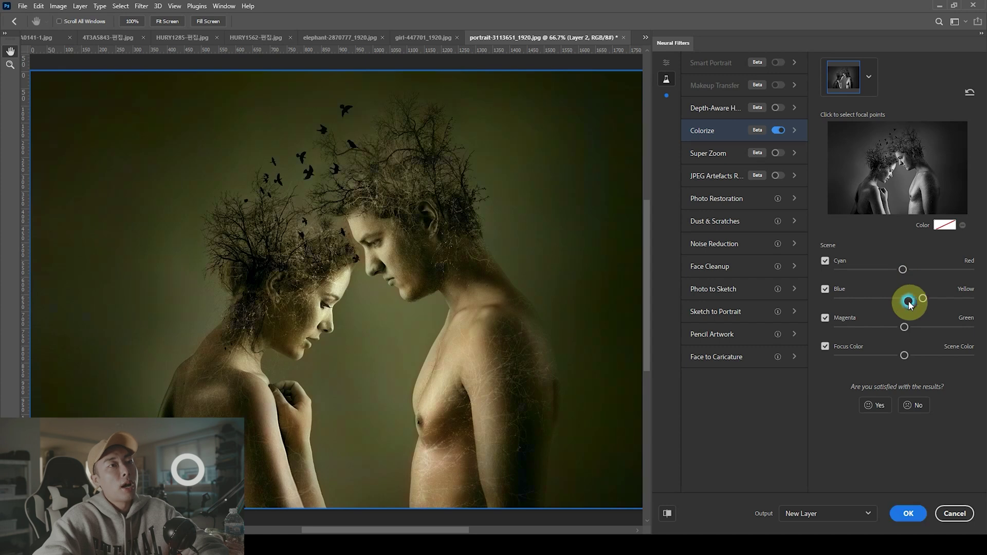
click(888, 300)
drag(927, 331, 893, 329)
click(907, 355)
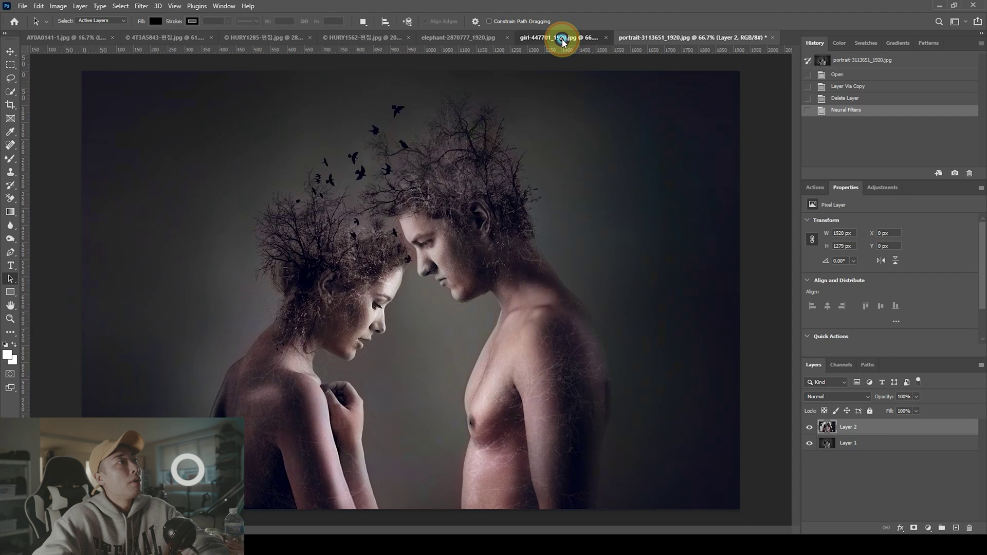
click(560, 38)
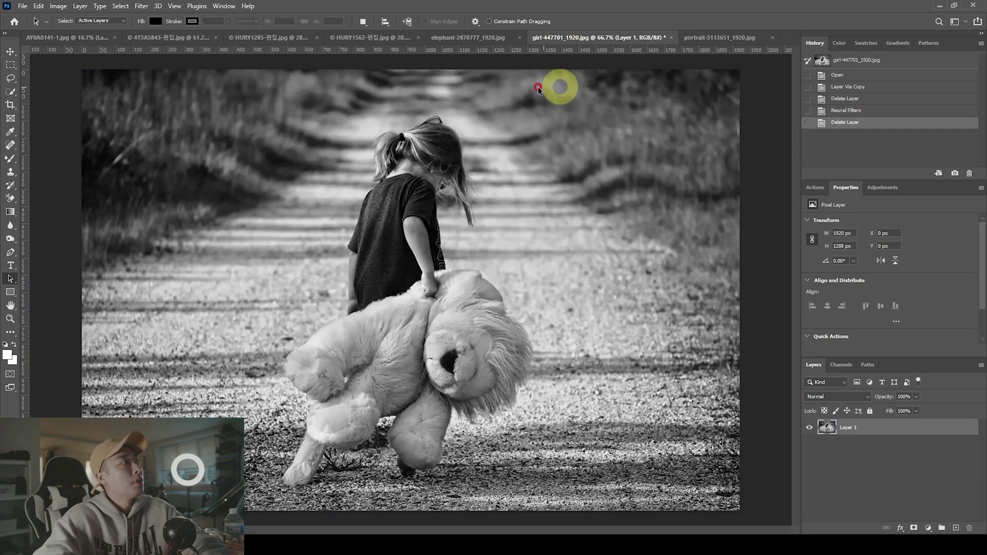
Apply the beta Colorize filter to the girl-447701 photo as a new layer.
click(142, 6)
click(147, 48)
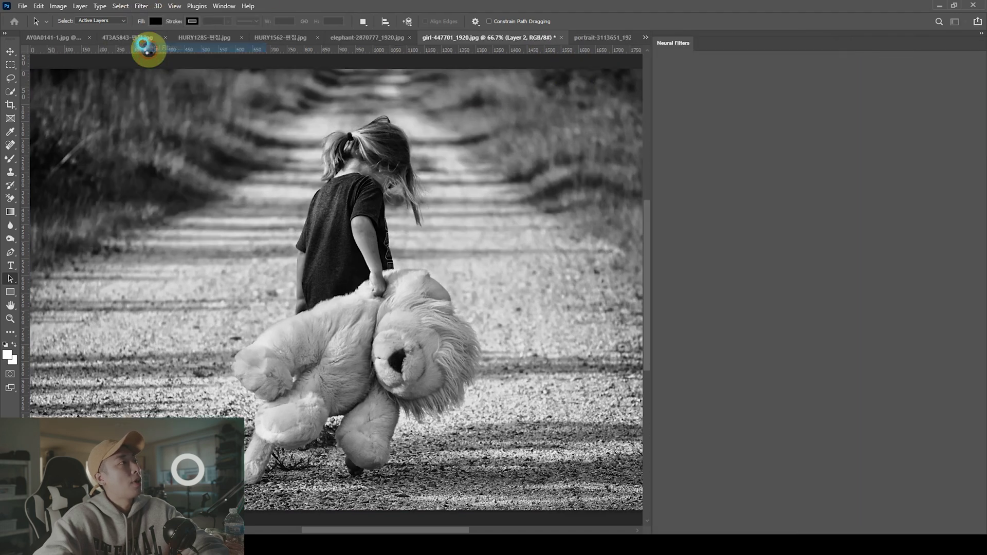
click(658, 84)
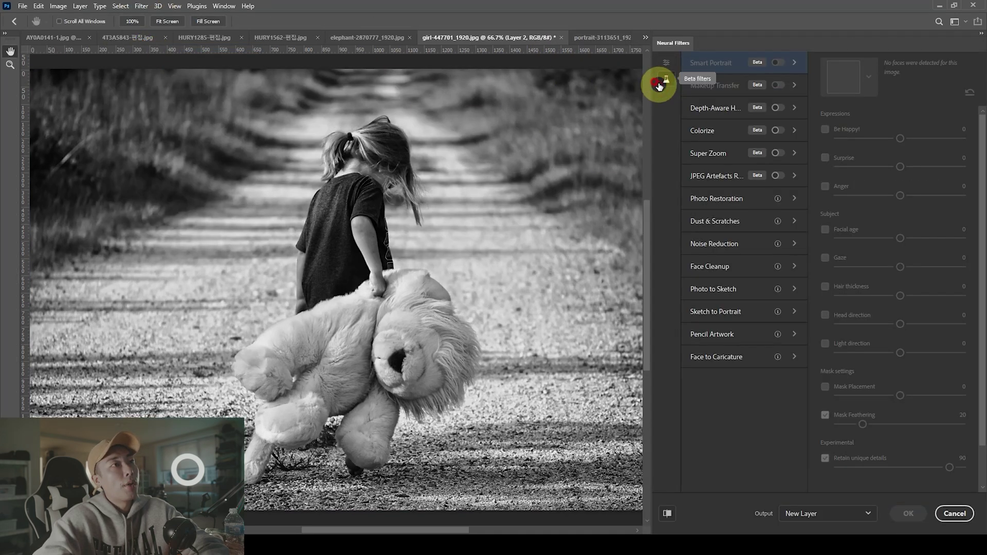
click(778, 152)
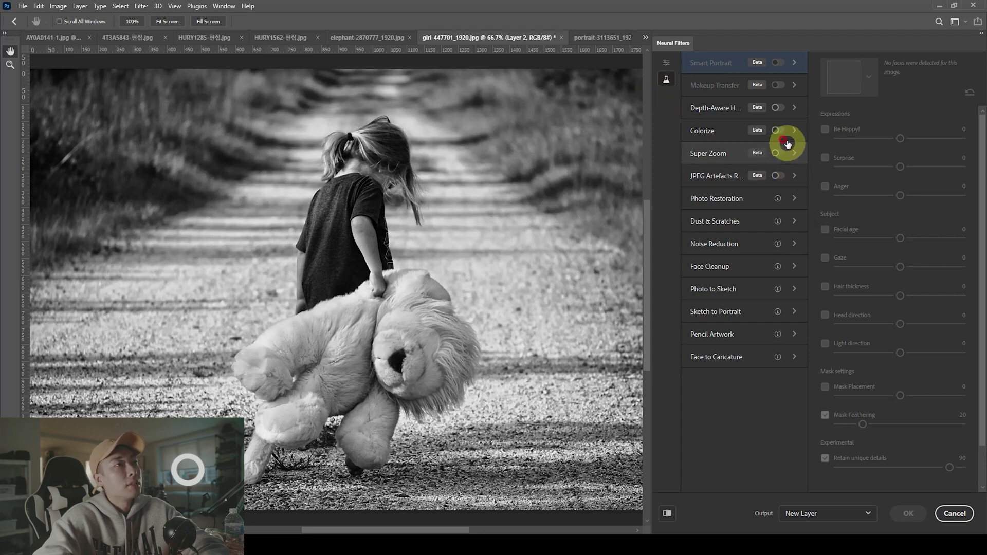
click(779, 132)
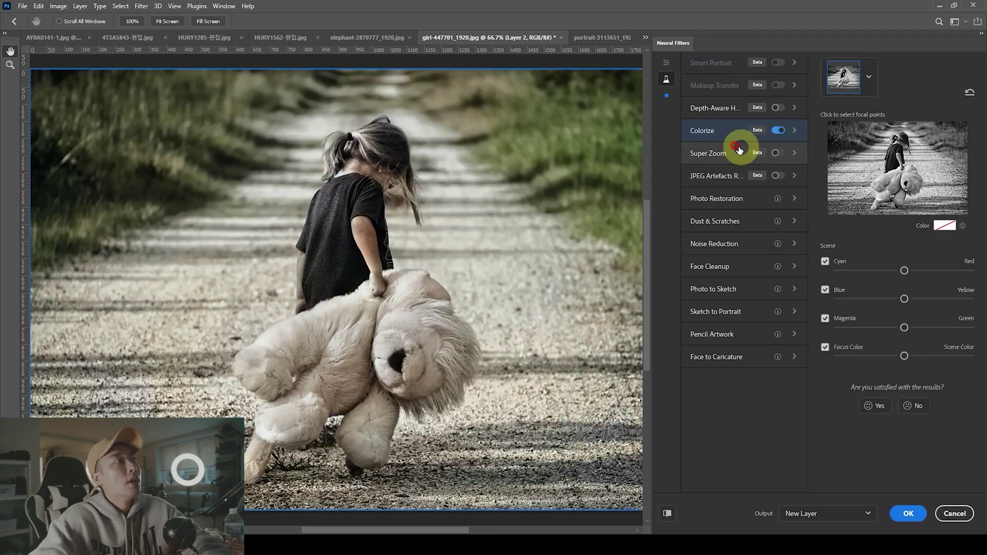
click(891, 517)
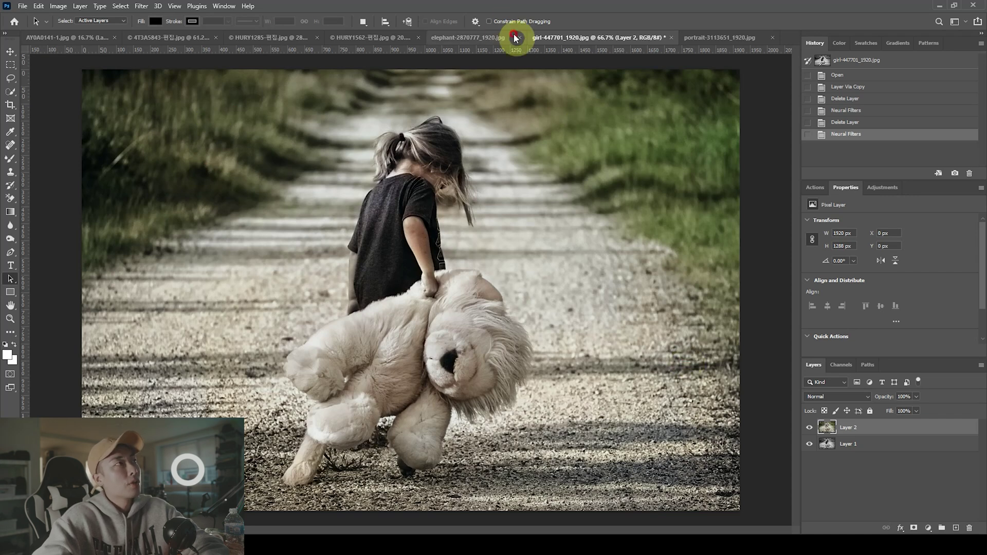
click(473, 38)
Apply the Neural Filters beta Colorize filter to the elephant photo, adding a blue-sky result layer.
click(141, 9)
click(181, 44)
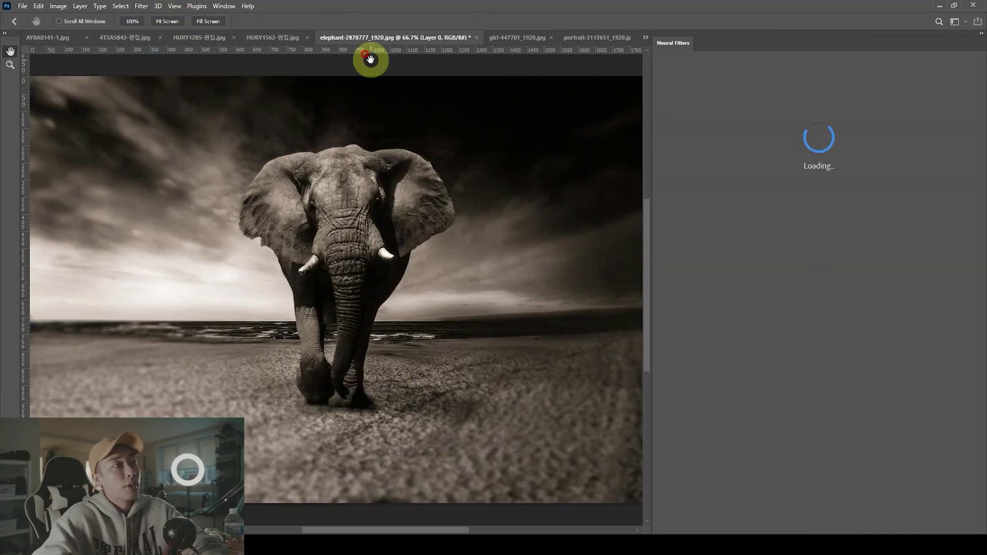
click(667, 79)
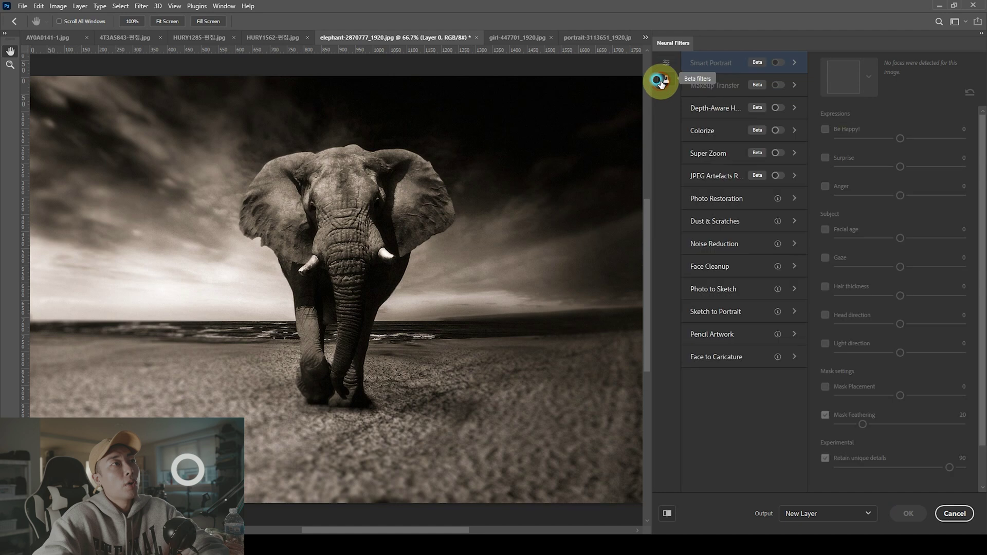
click(779, 131)
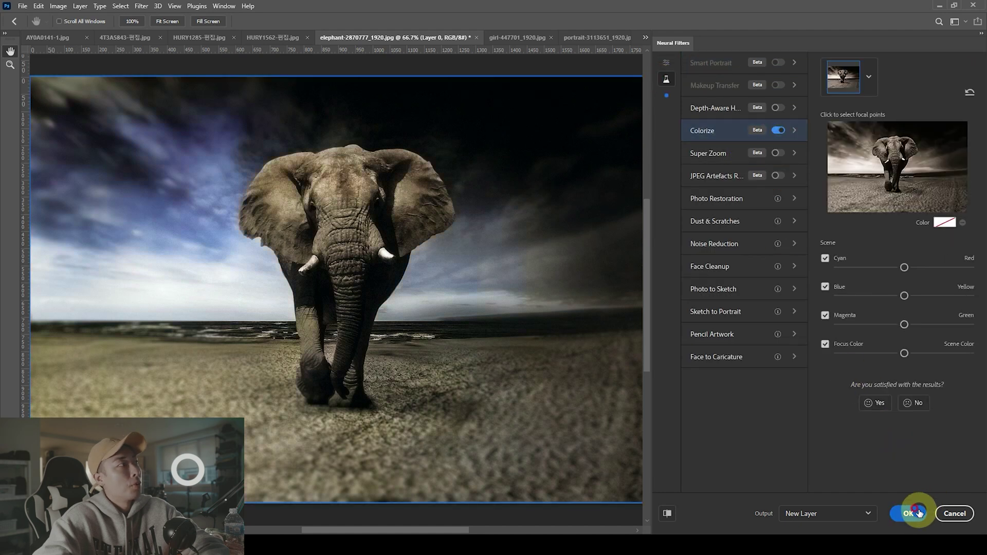
click(916, 513)
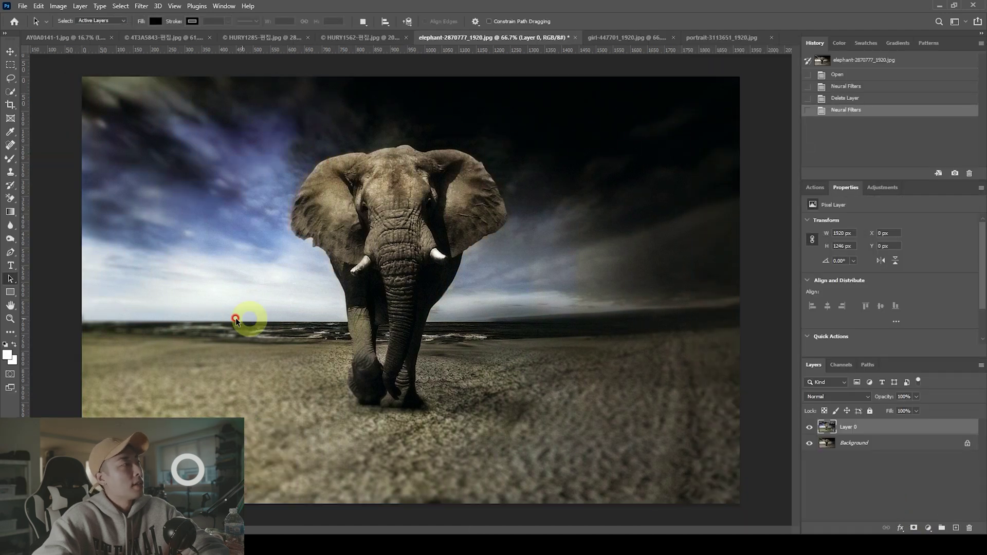